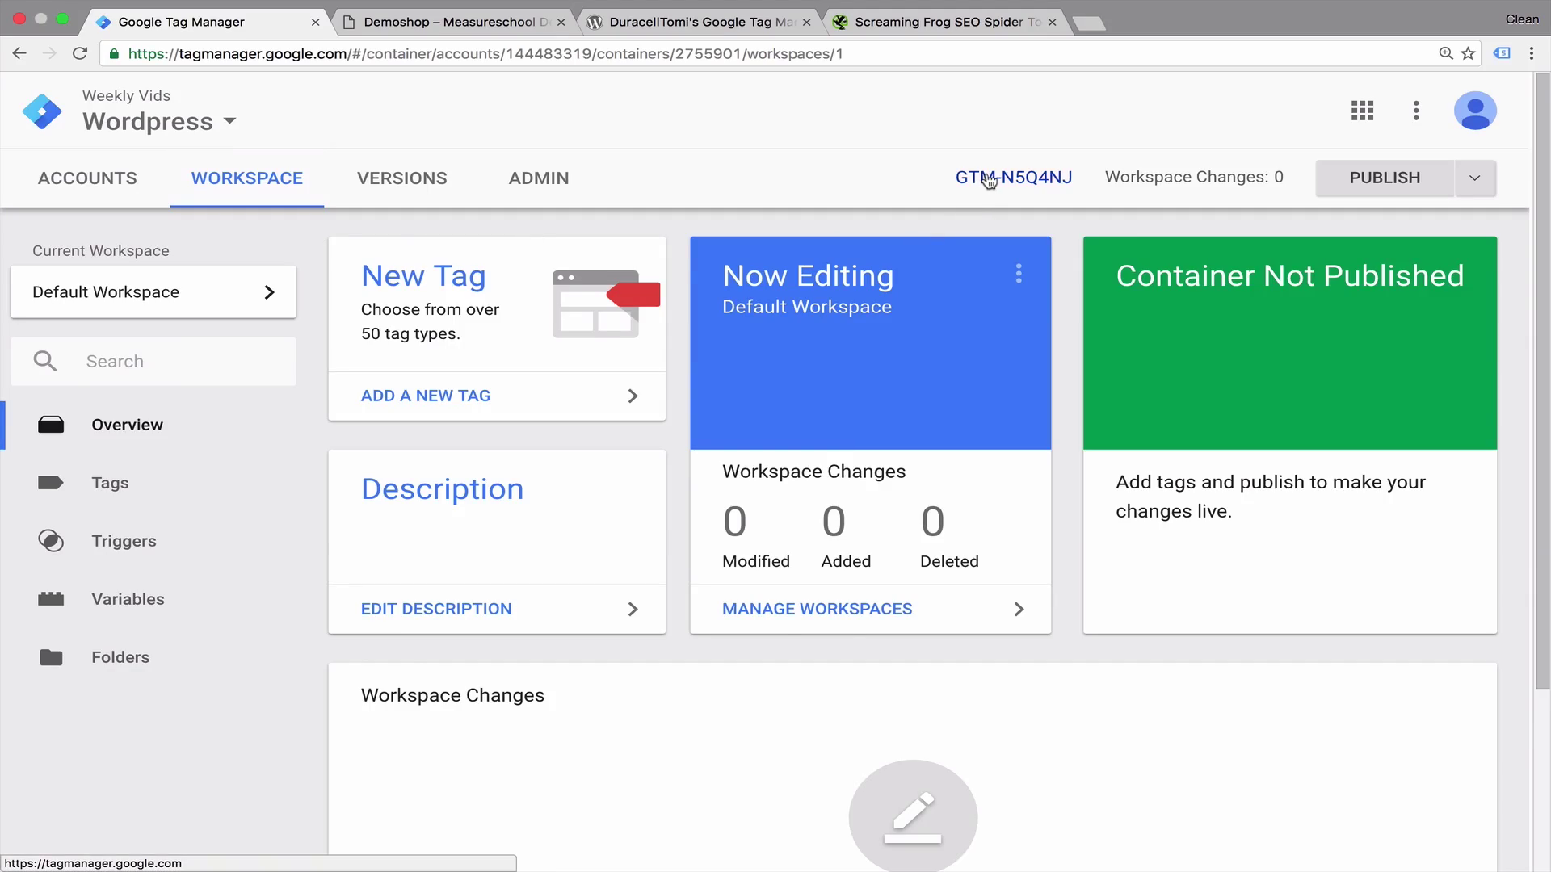
# - View the container's install snippets and run Tag Assistant, which finds one GTM tag on the product page
pyautogui.click(988, 180)
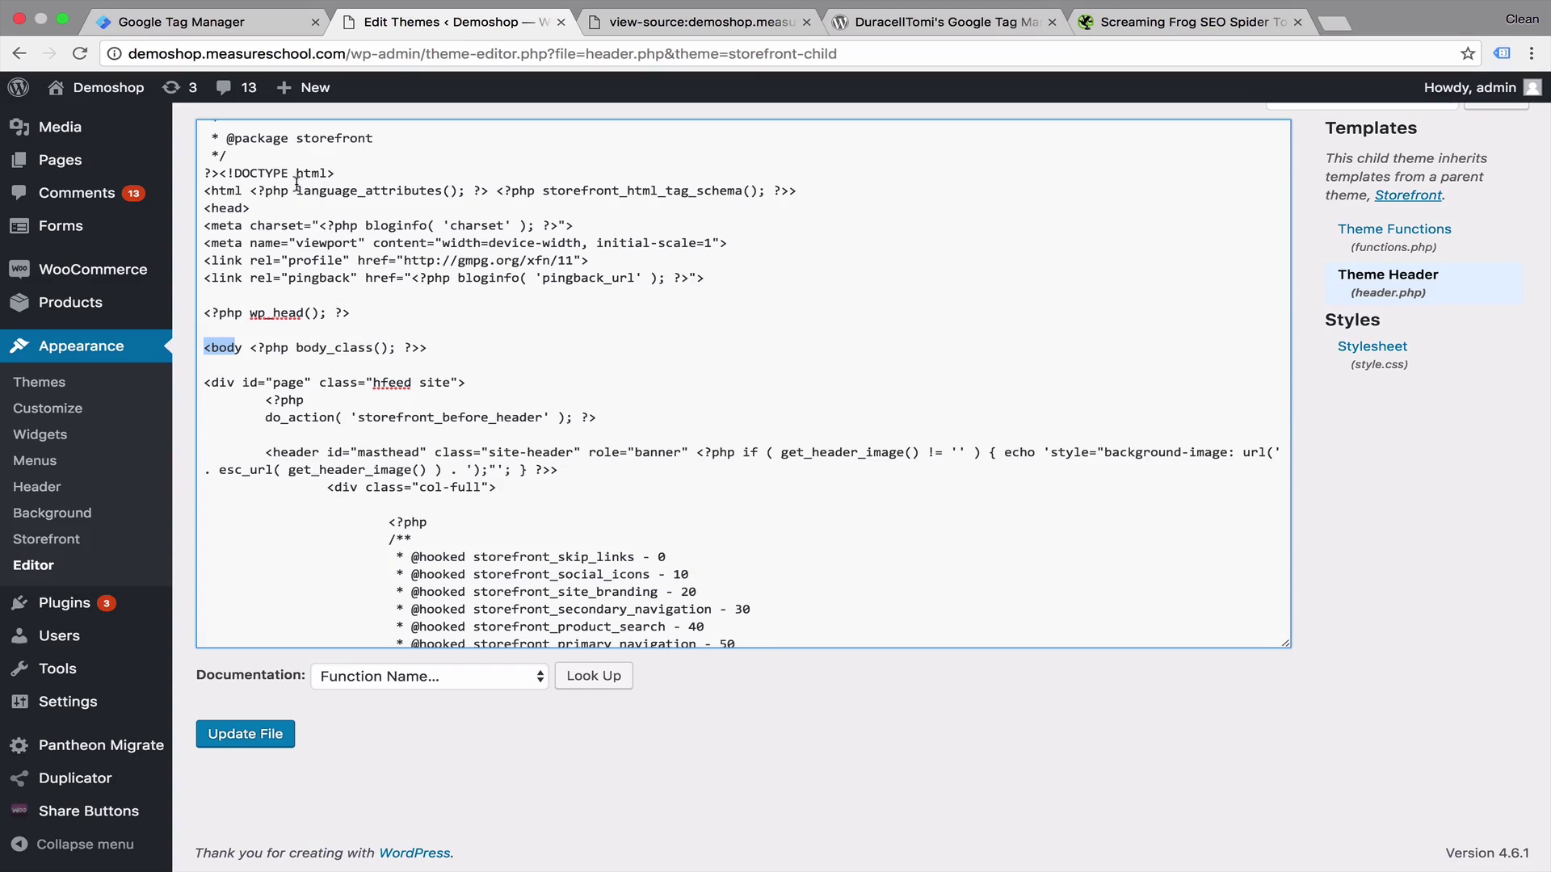
pyautogui.click(264, 212)
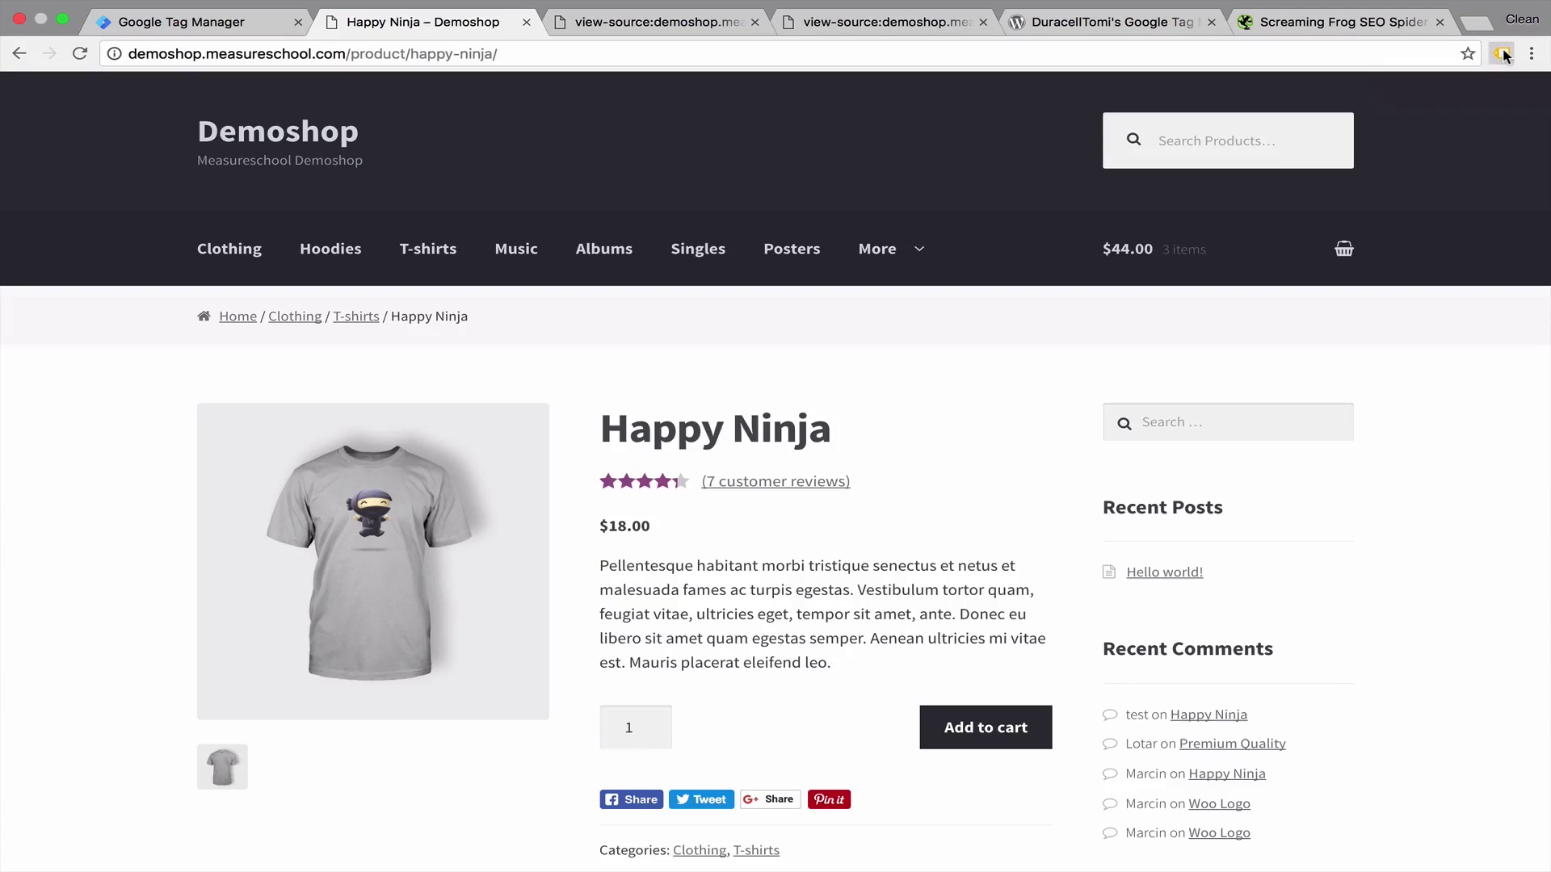
pyautogui.click(1501, 53)
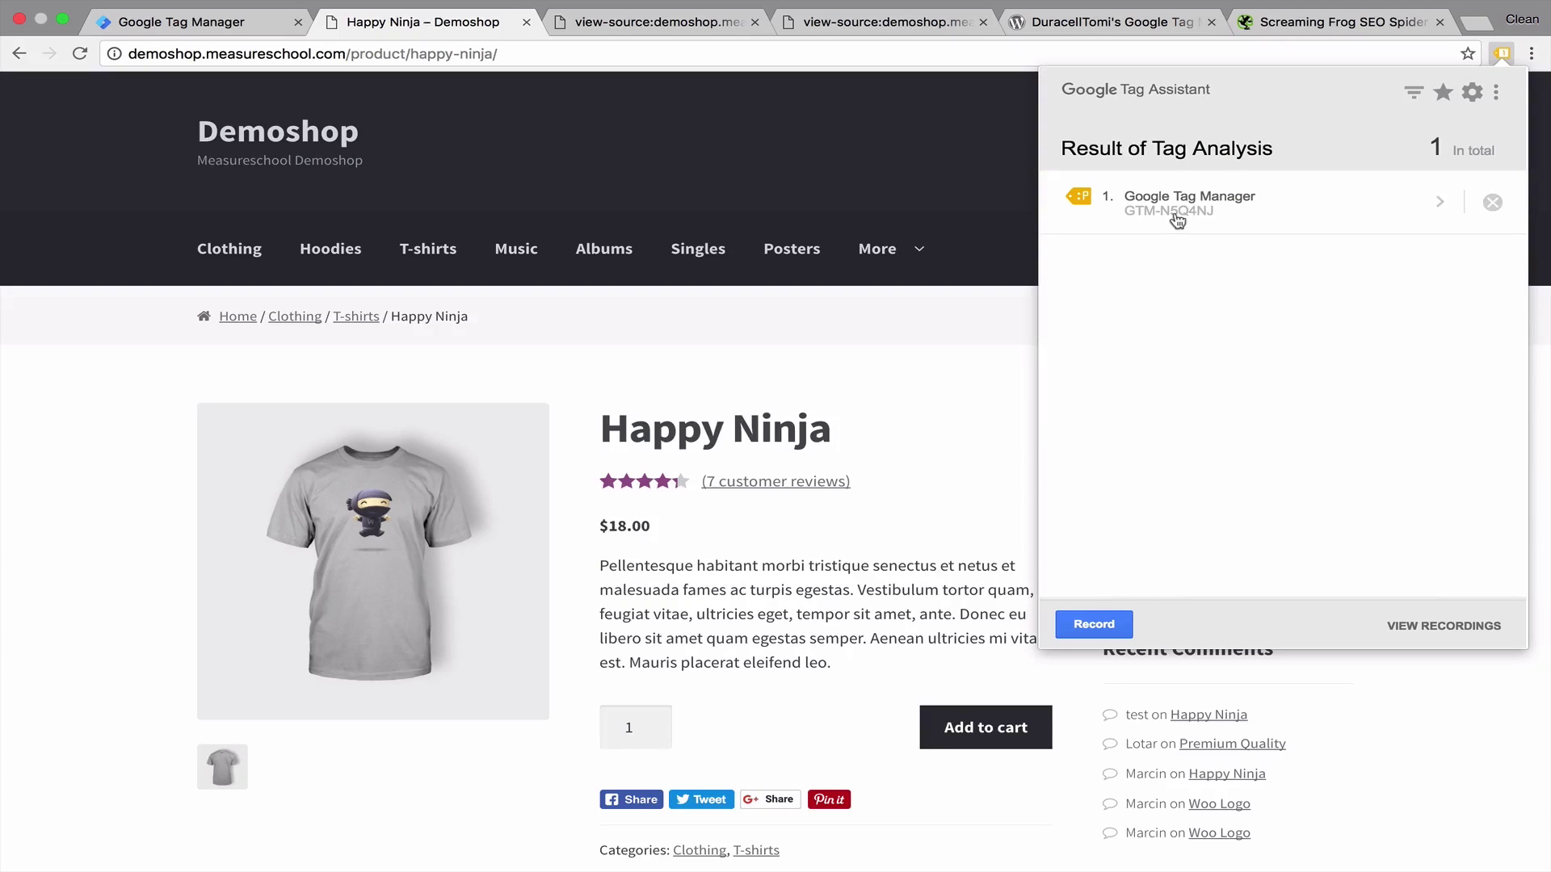
# - Bring up the Demoshop storefront's Shop page listing 23 products and the $44.00 cart
pyautogui.click(1344, 24)
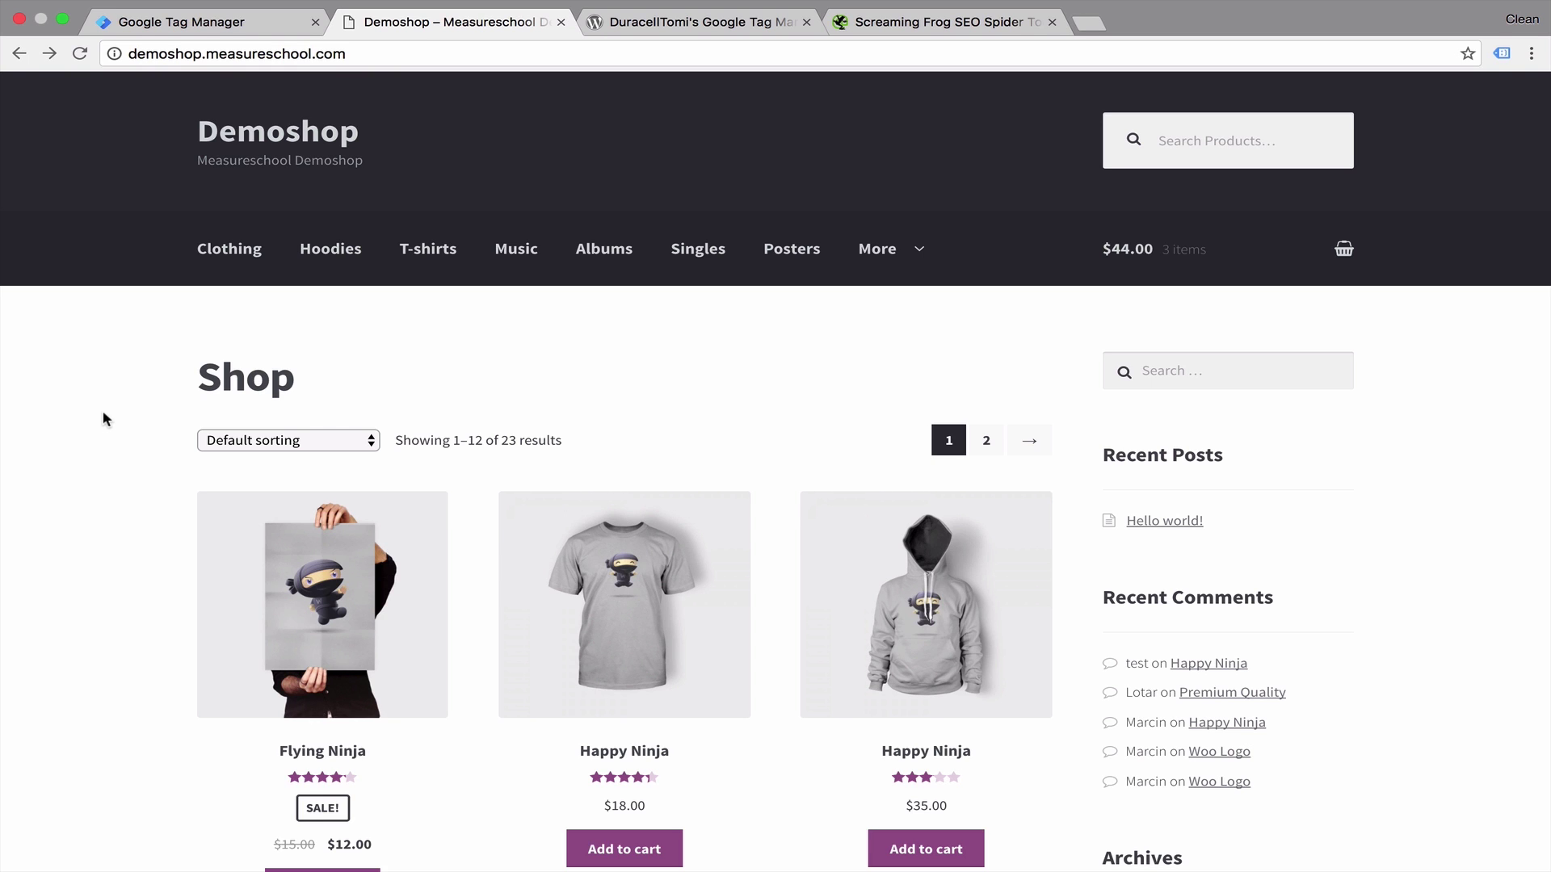
# - Open Admin > Install Google Tag Manager for the Weekly Vids / Wordpress container's head and body snippets
pyautogui.click(259, 22)
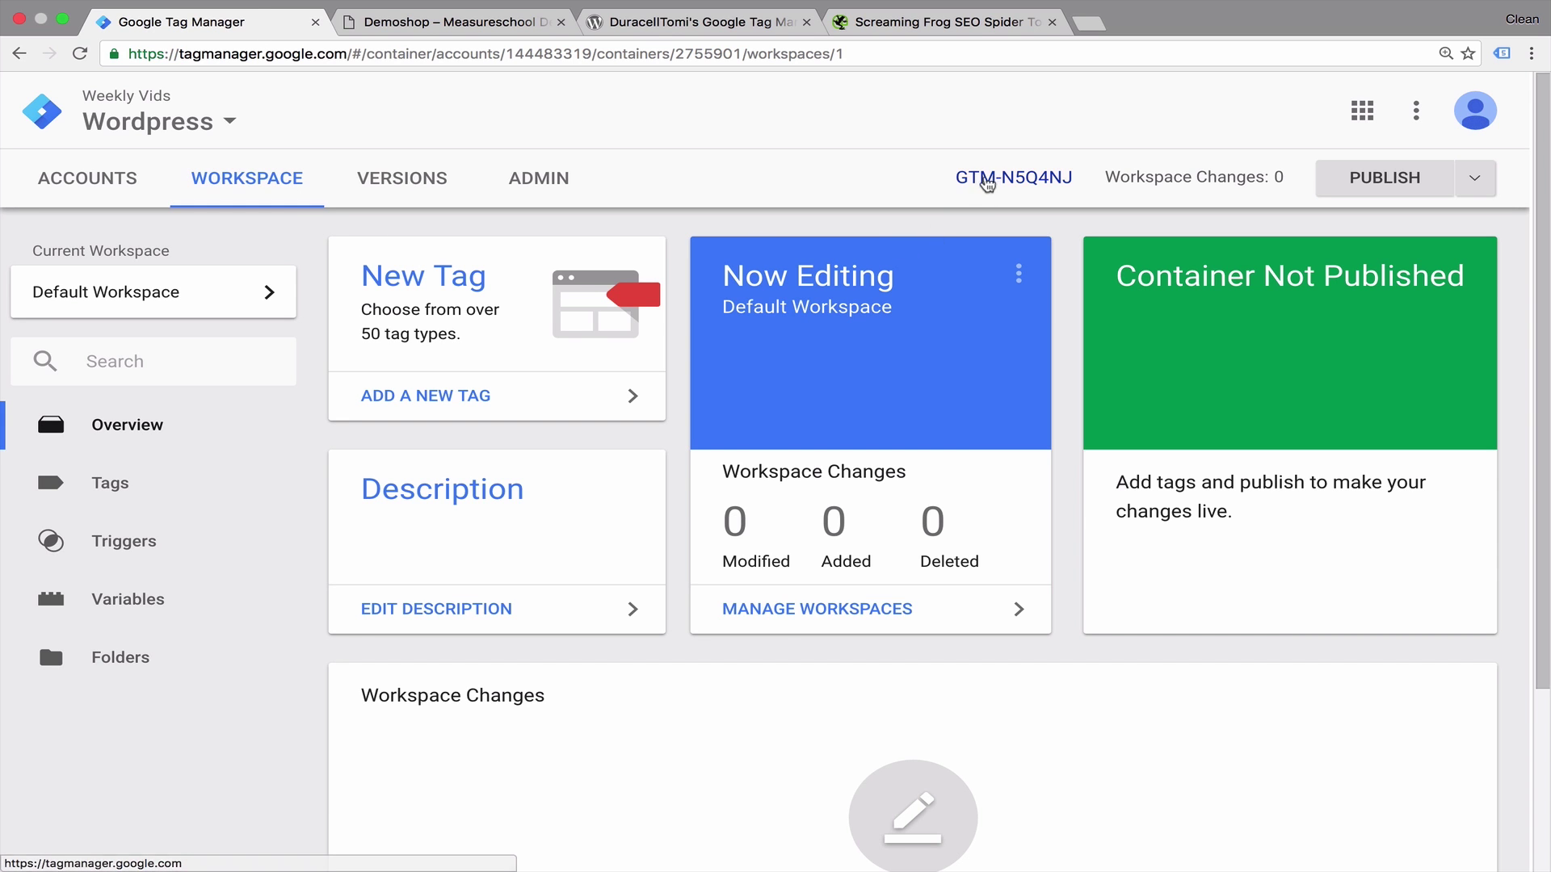
pyautogui.click(988, 181)
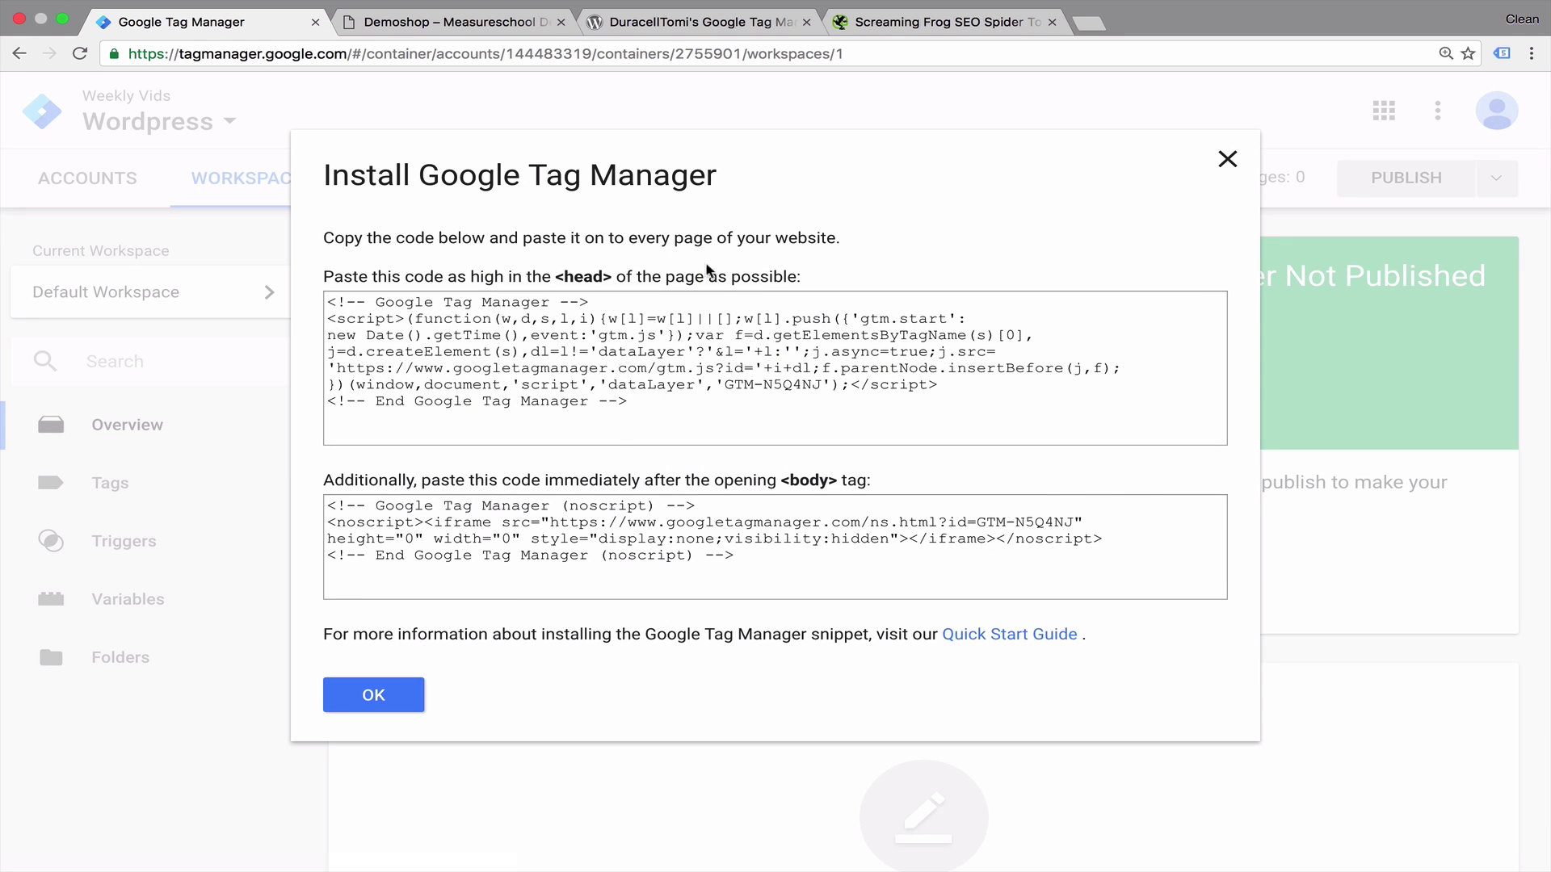
pyautogui.click(1238, 165)
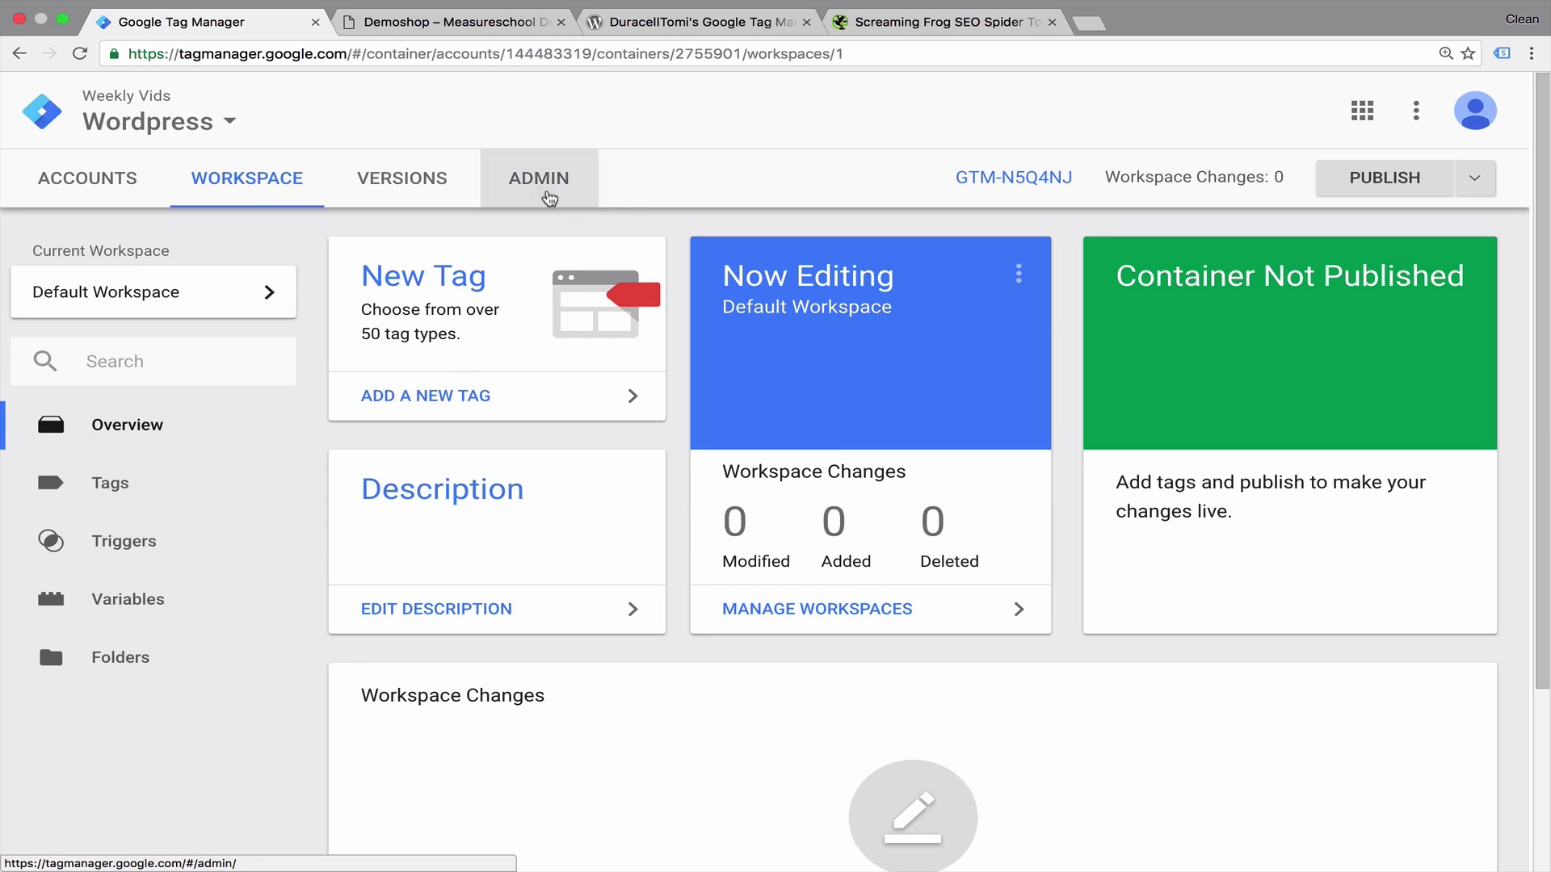
pyautogui.click(544, 194)
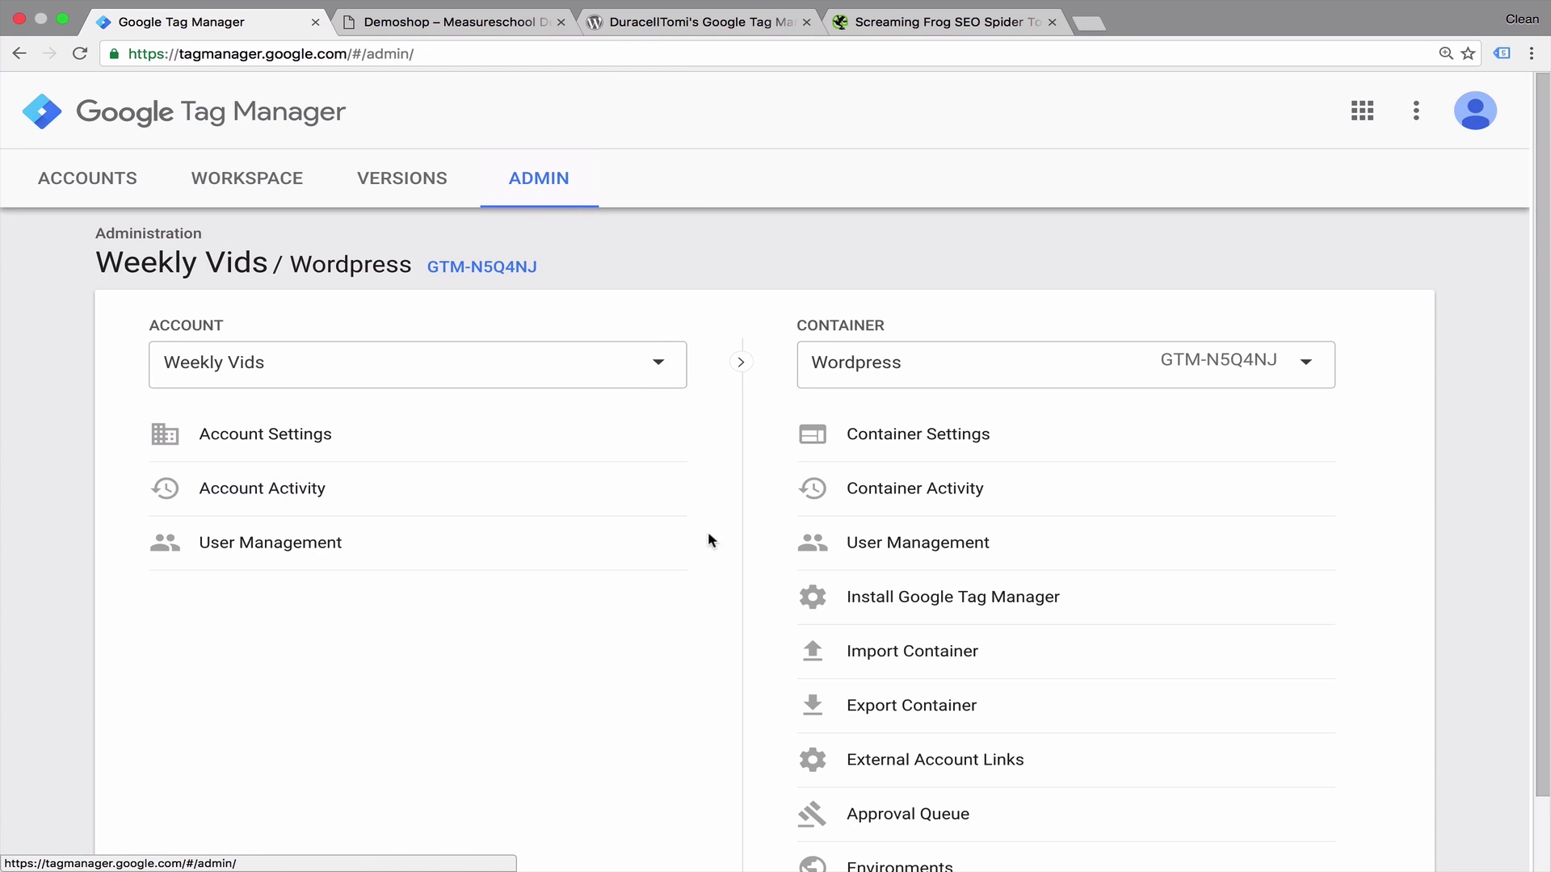
pyautogui.click(850, 603)
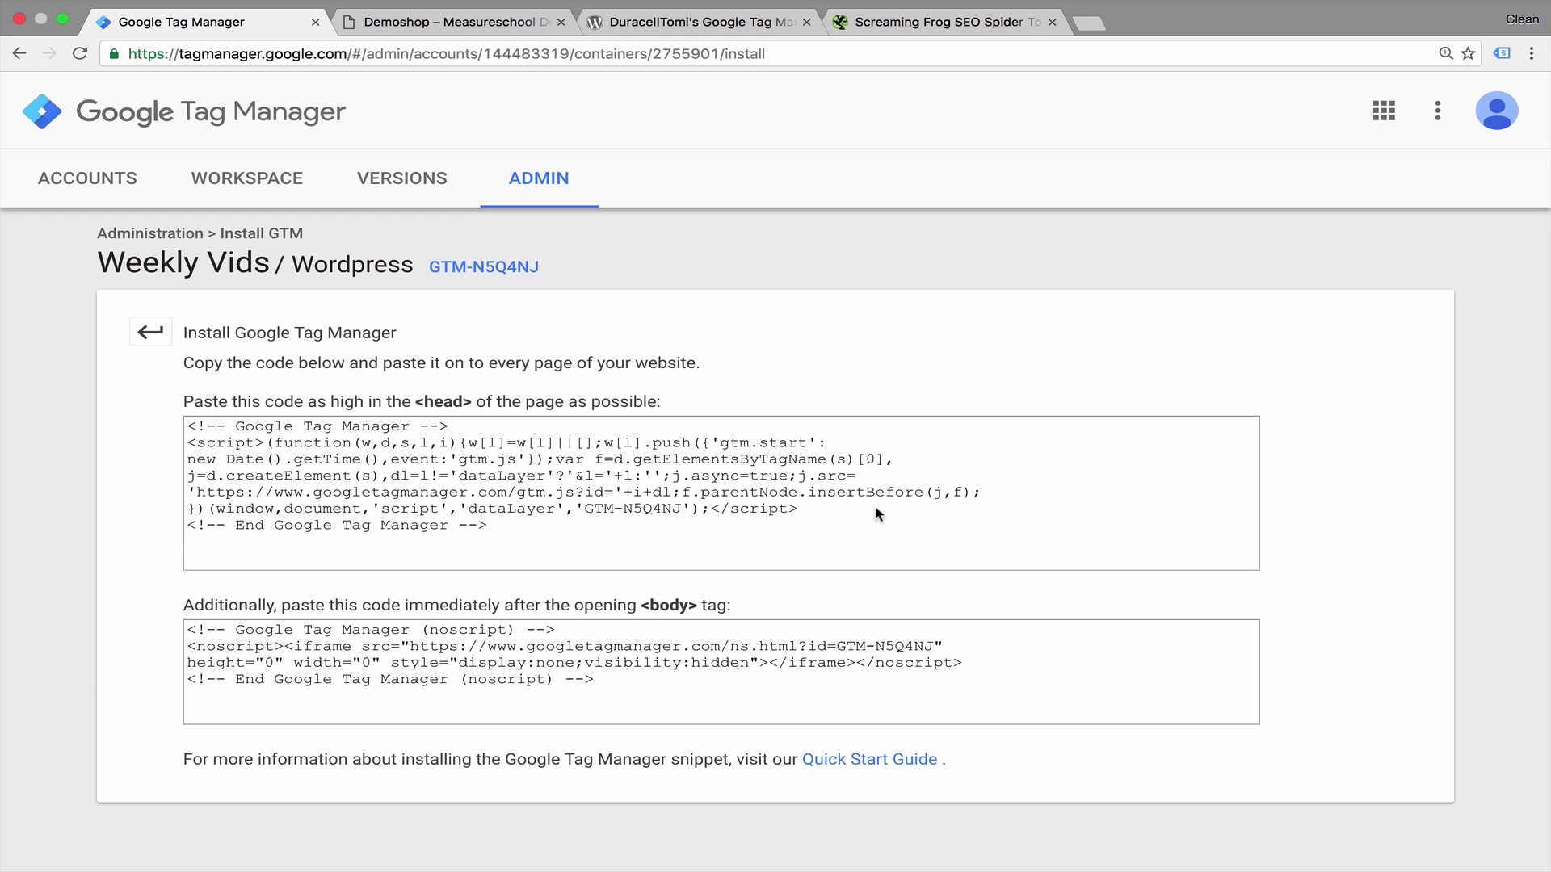
pyautogui.moveTo(835, 507); pyautogui.dragTo(187, 444)
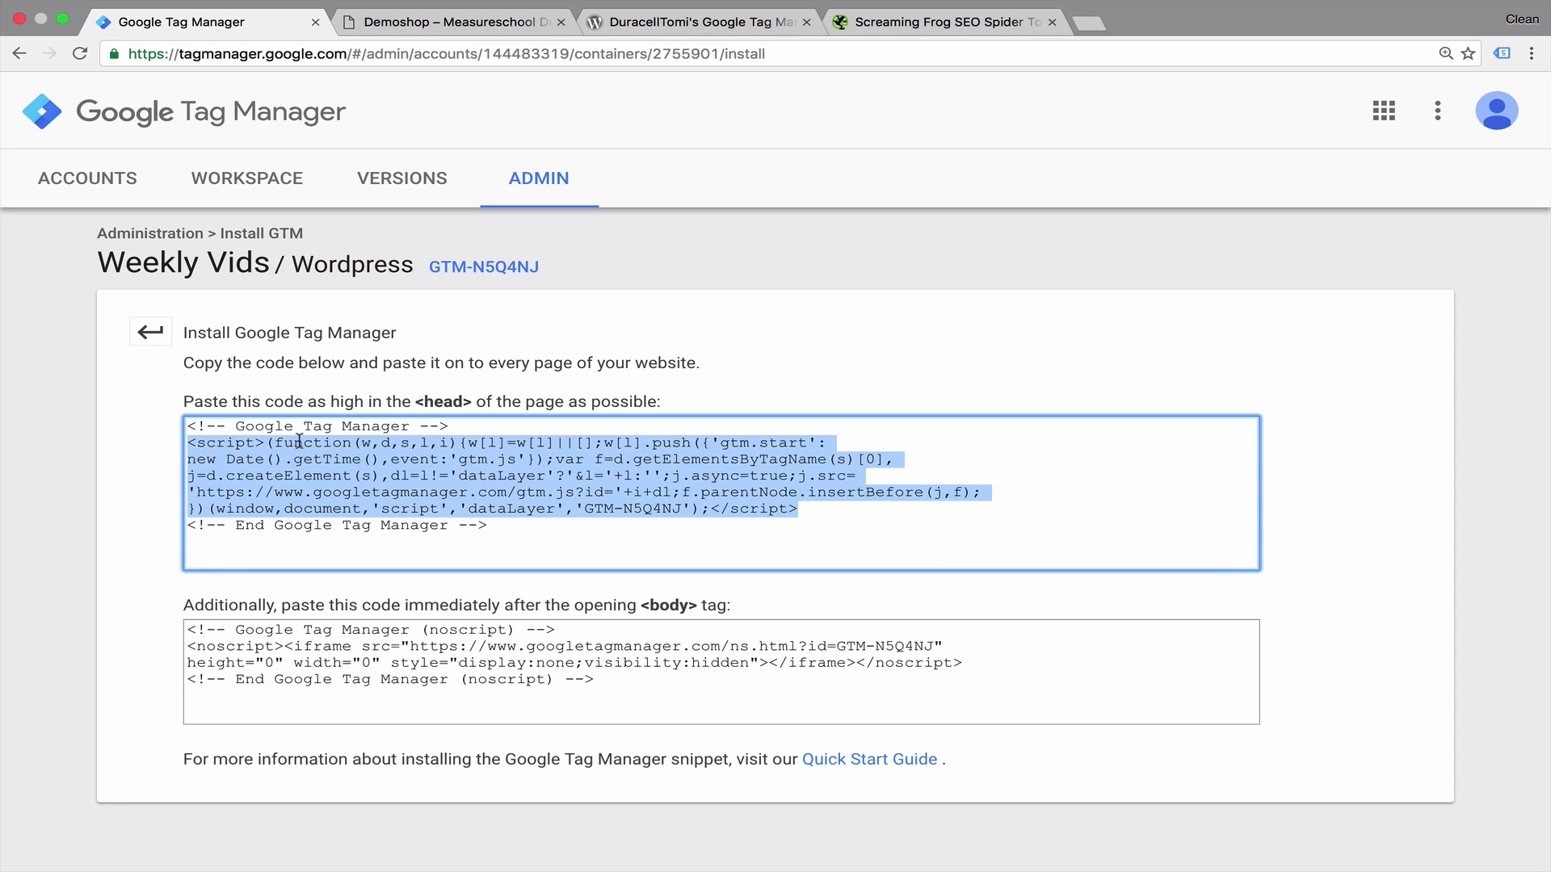
pyautogui.moveTo(963, 662); pyautogui.dragTo(187, 645)
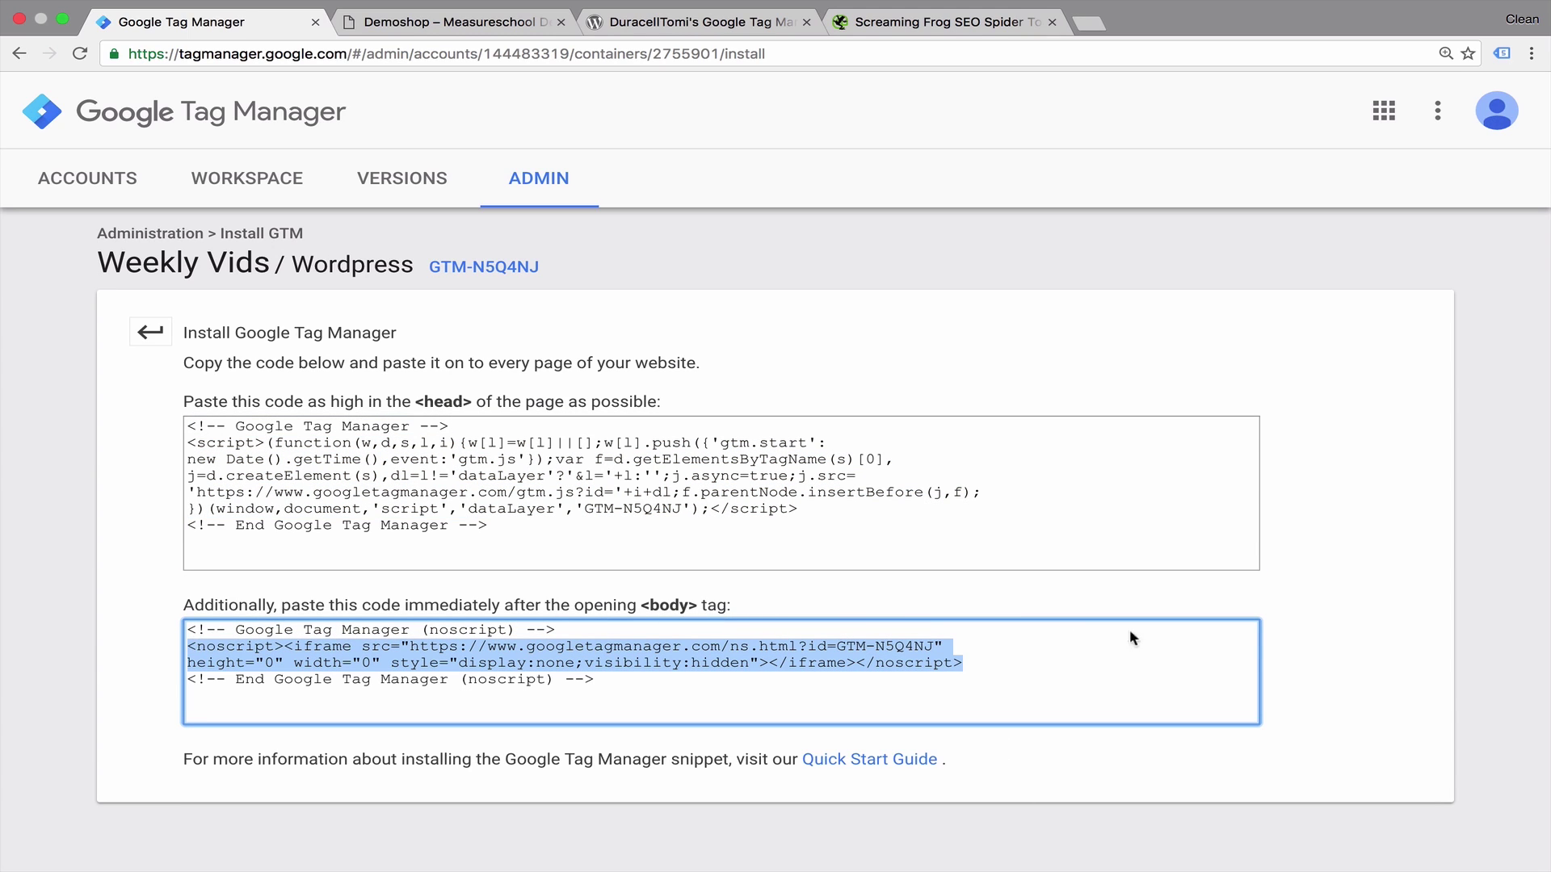
pyautogui.click(1275, 649)
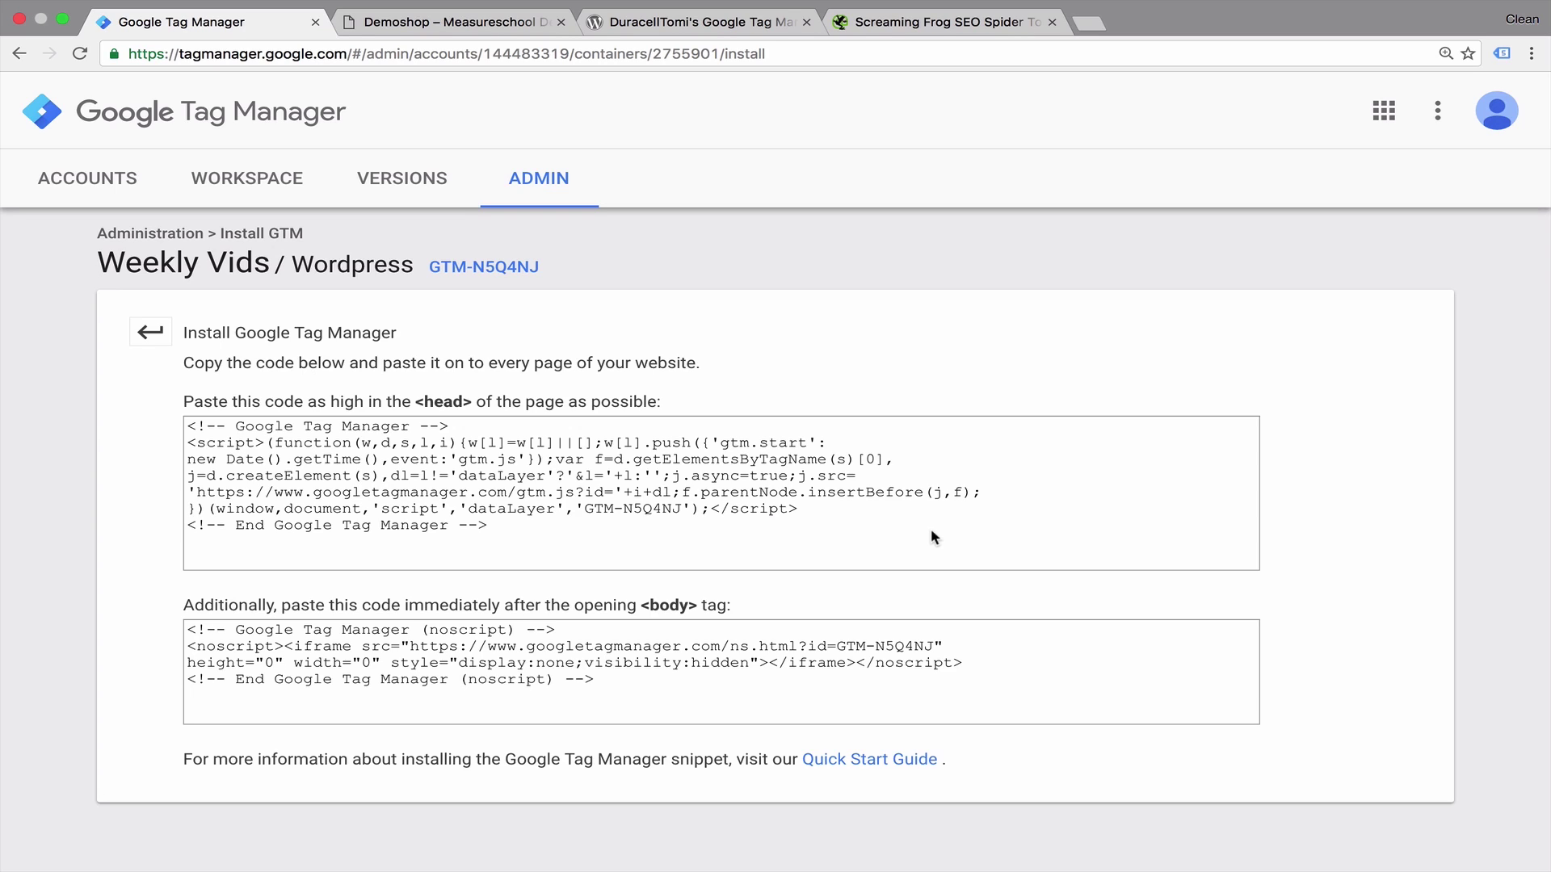
# - Inspect the Demoshop page source to locate its <head> and <body tags
pyautogui.click(500, 21)
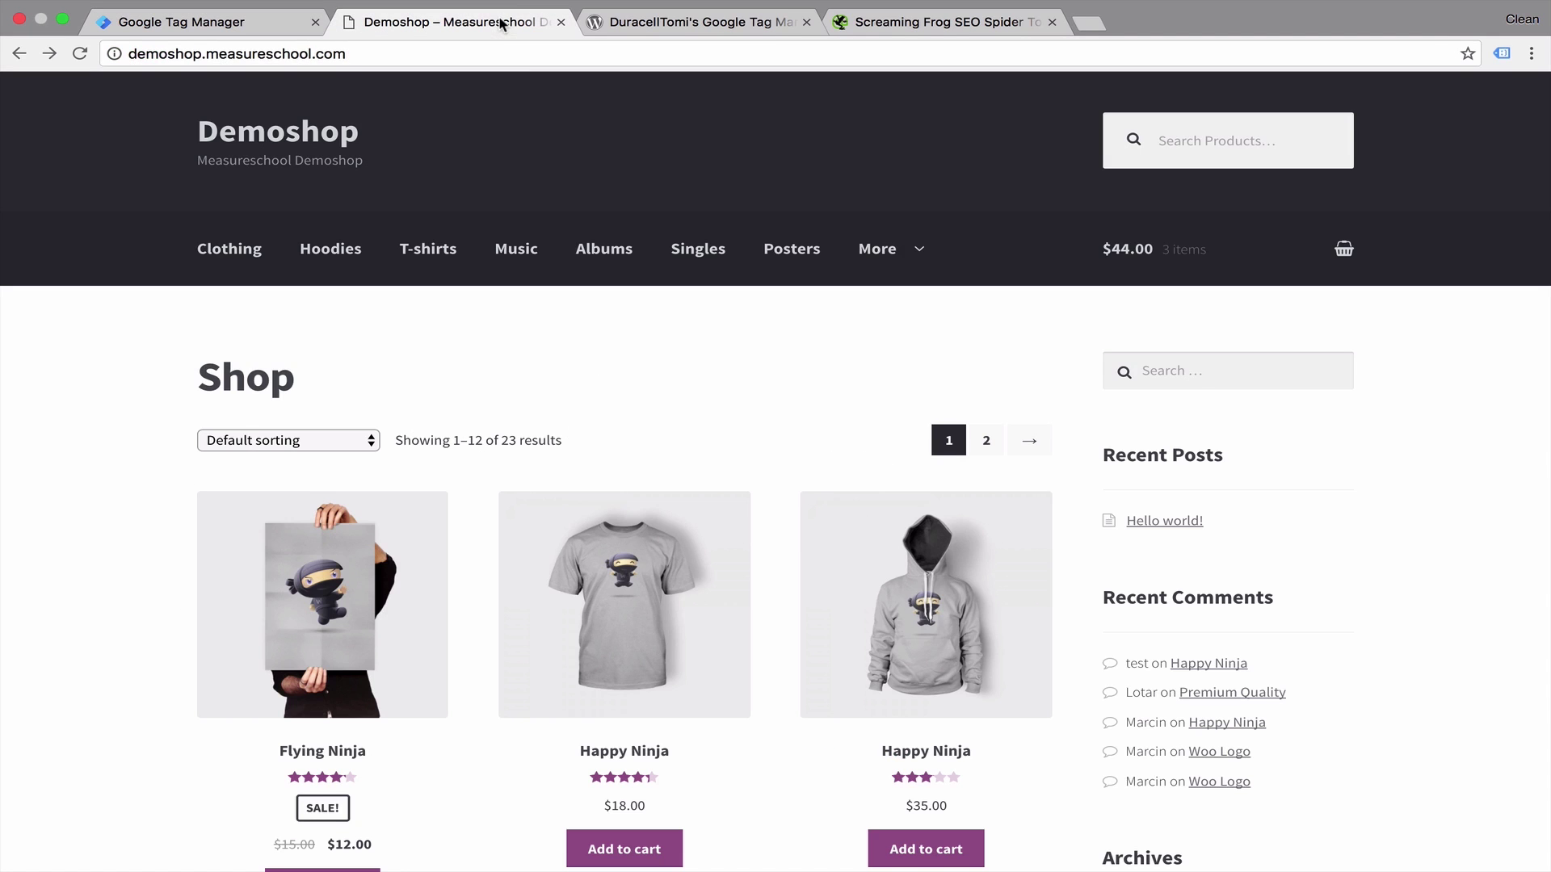
pyautogui.rightClick(590, 368)
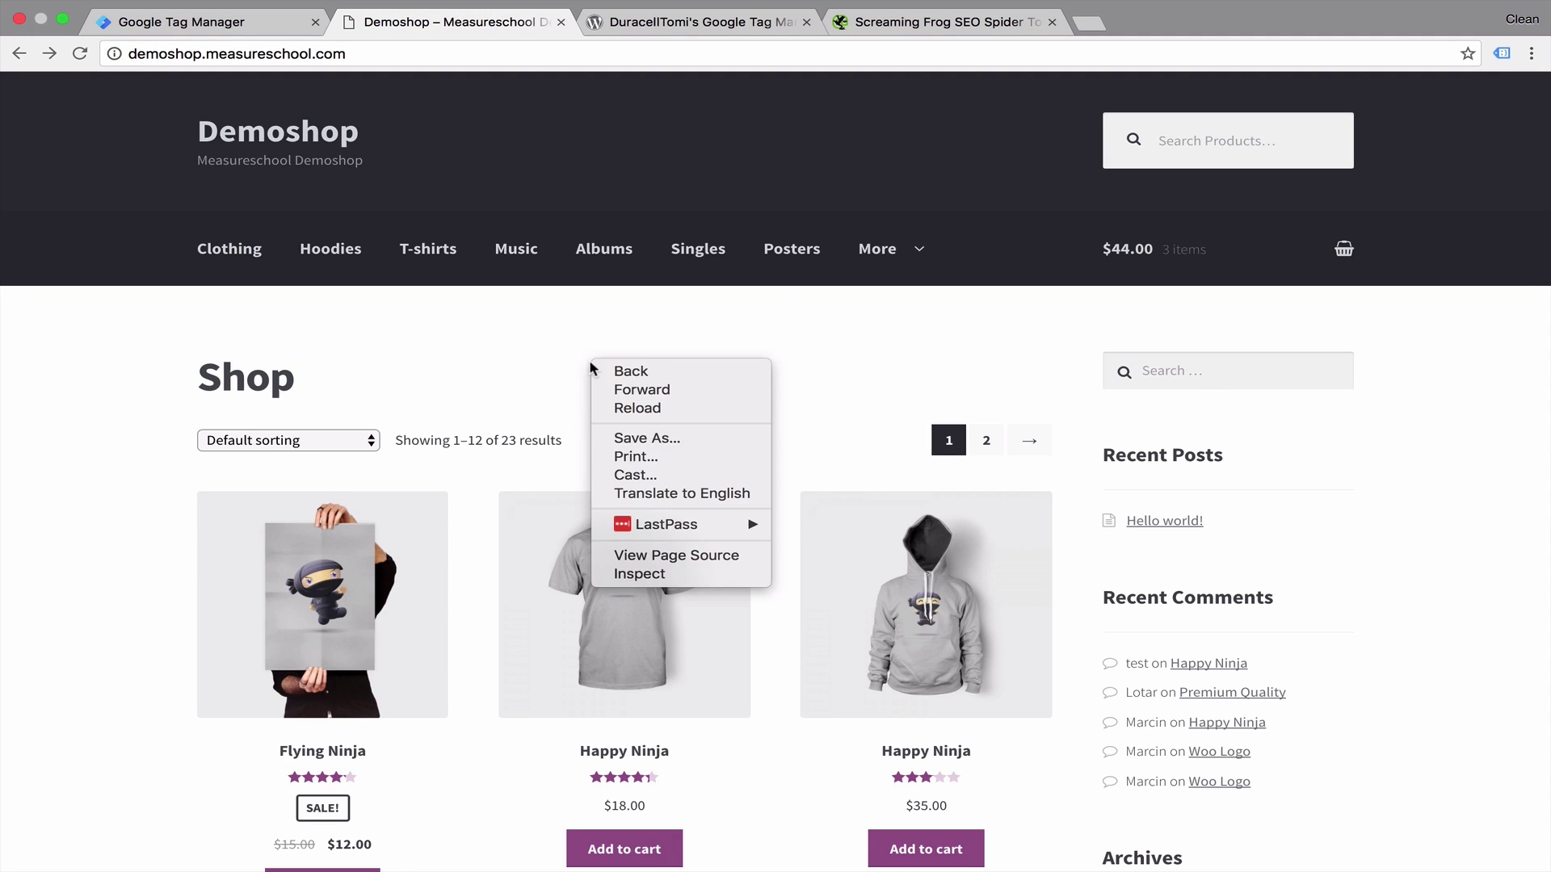
pyautogui.click(656, 556)
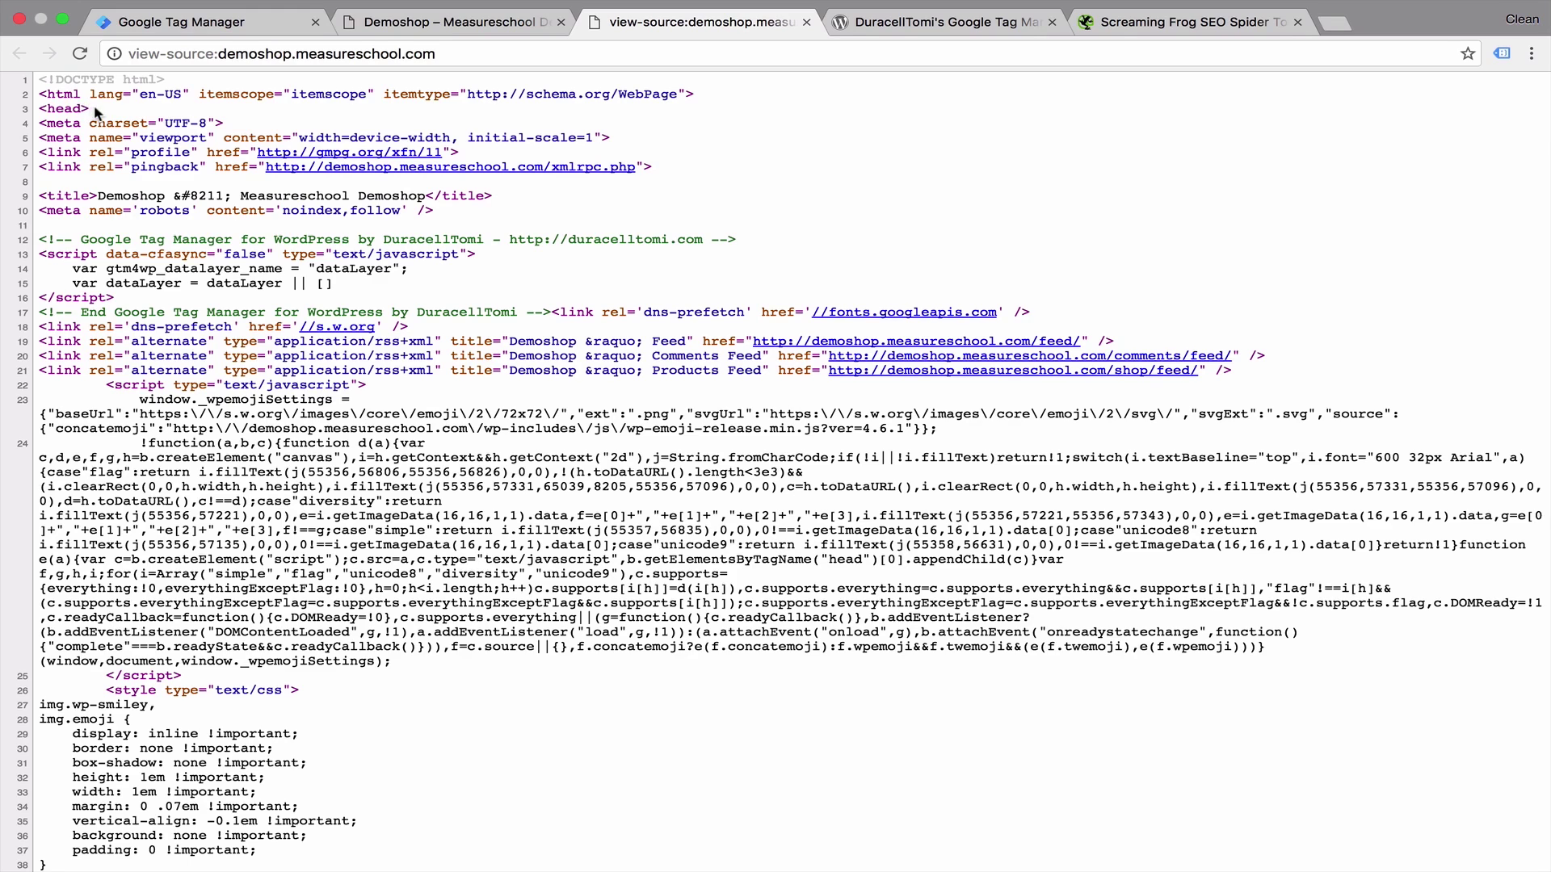
pyautogui.moveTo(90, 109); pyautogui.dragTo(30, 109)
pyautogui.press('super+f')
pyautogui.press('Return')
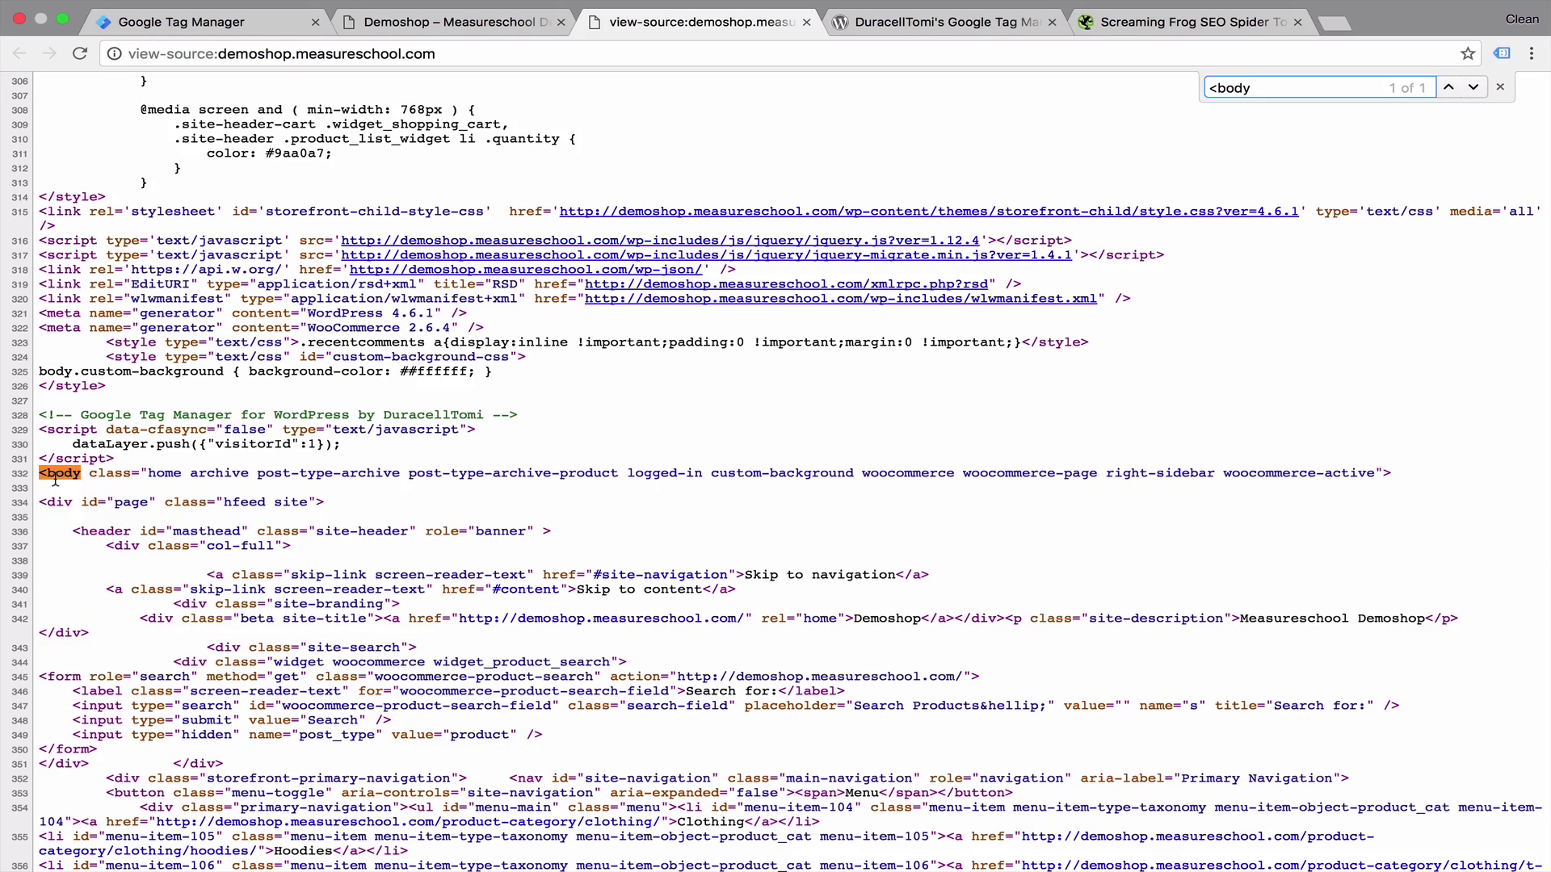
pyautogui.hotkey('ctrl', 'shift', 'Tab')
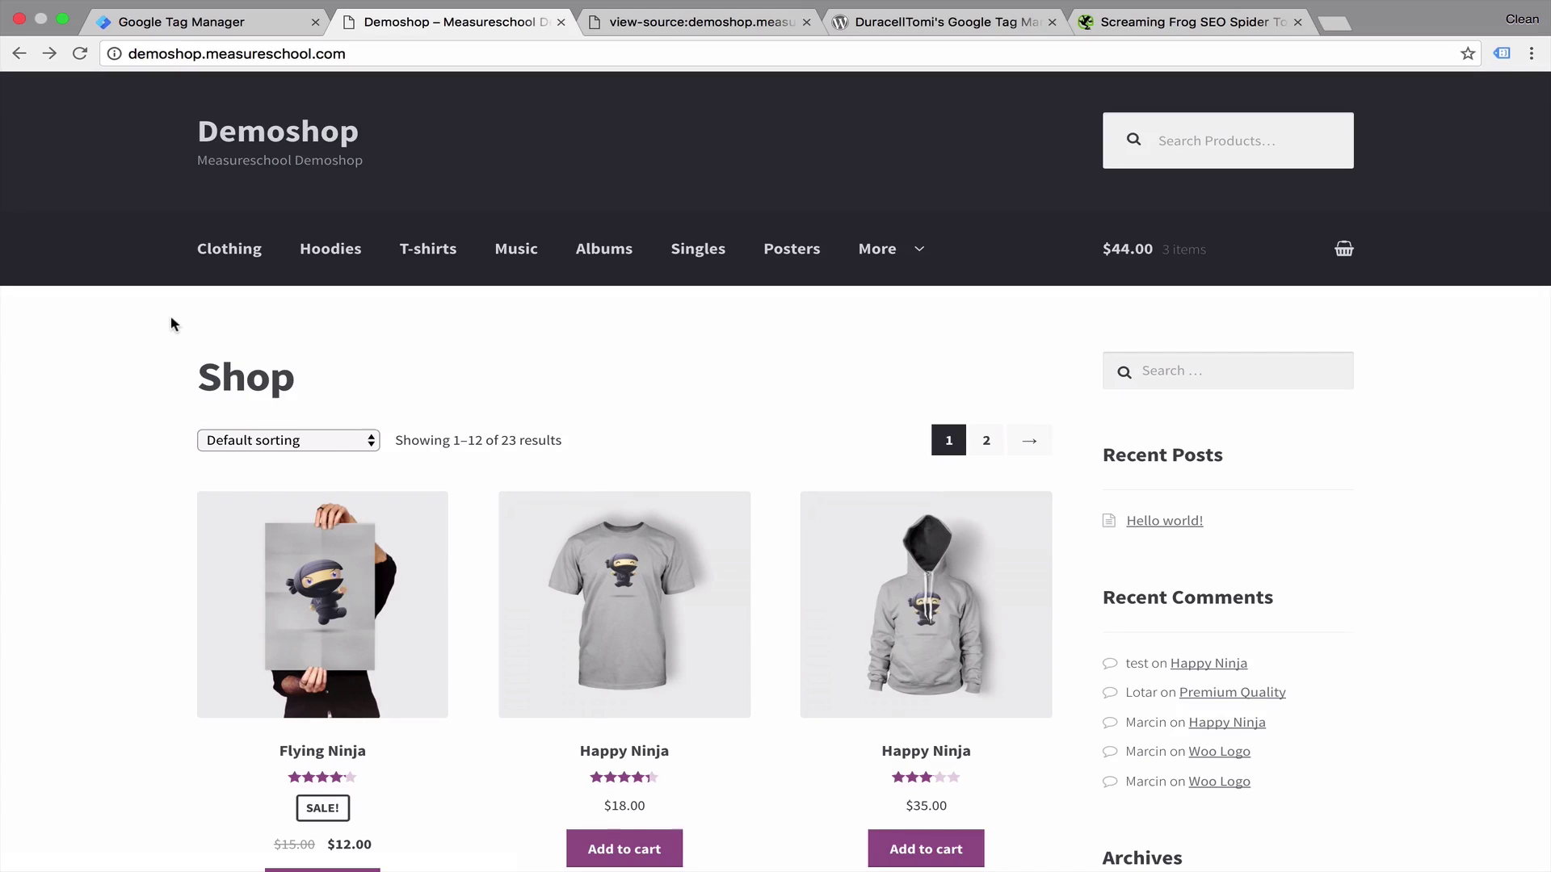
pyautogui.hotkey('ctrl', 'shift', 'Tab')
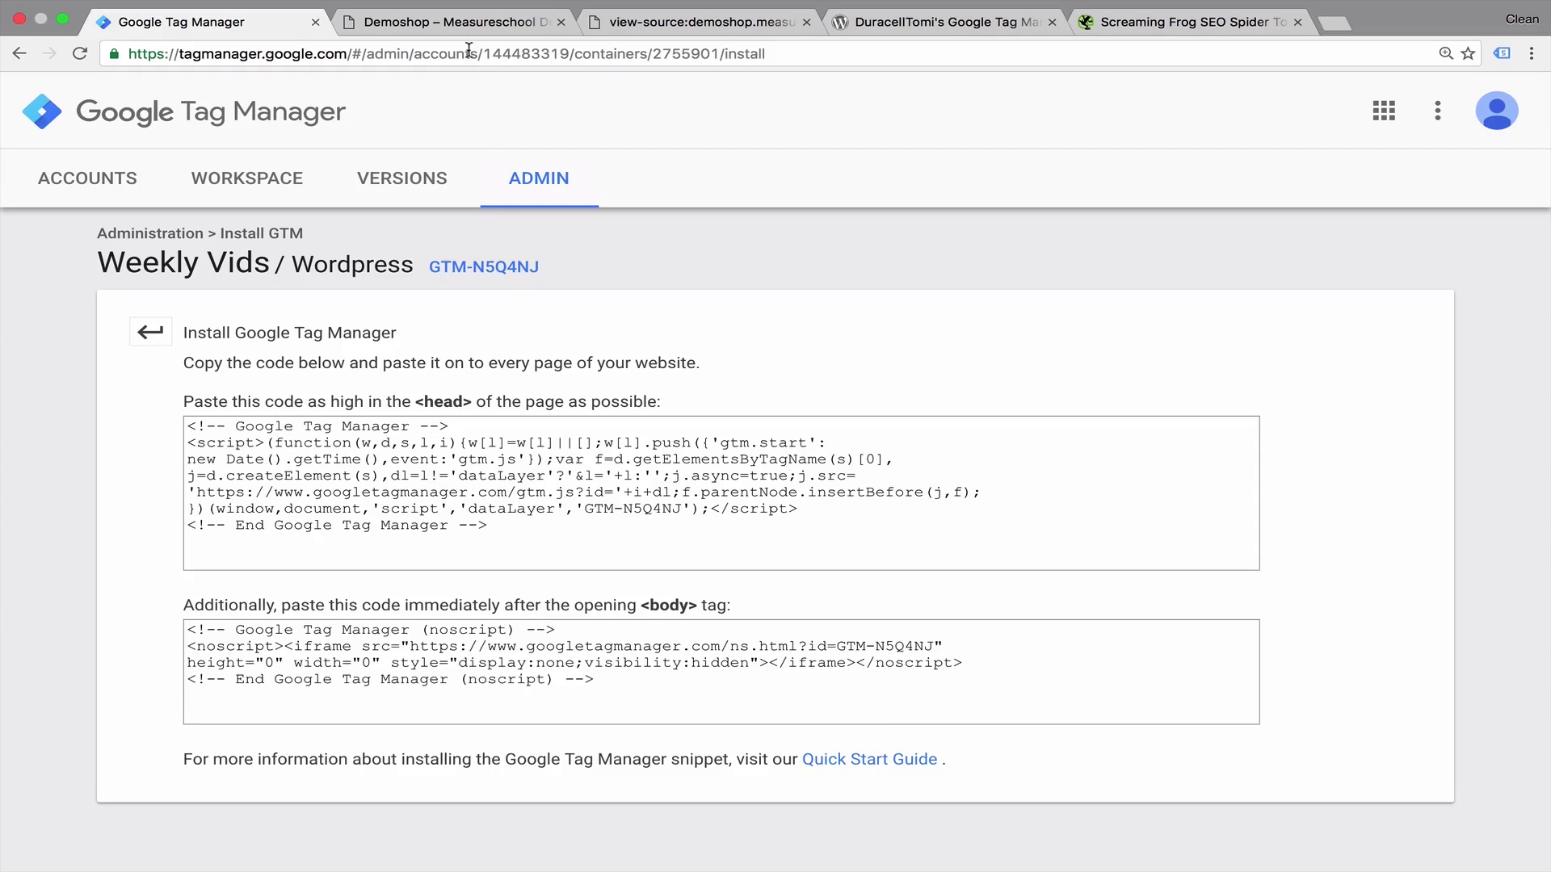
pyautogui.click(495, 24)
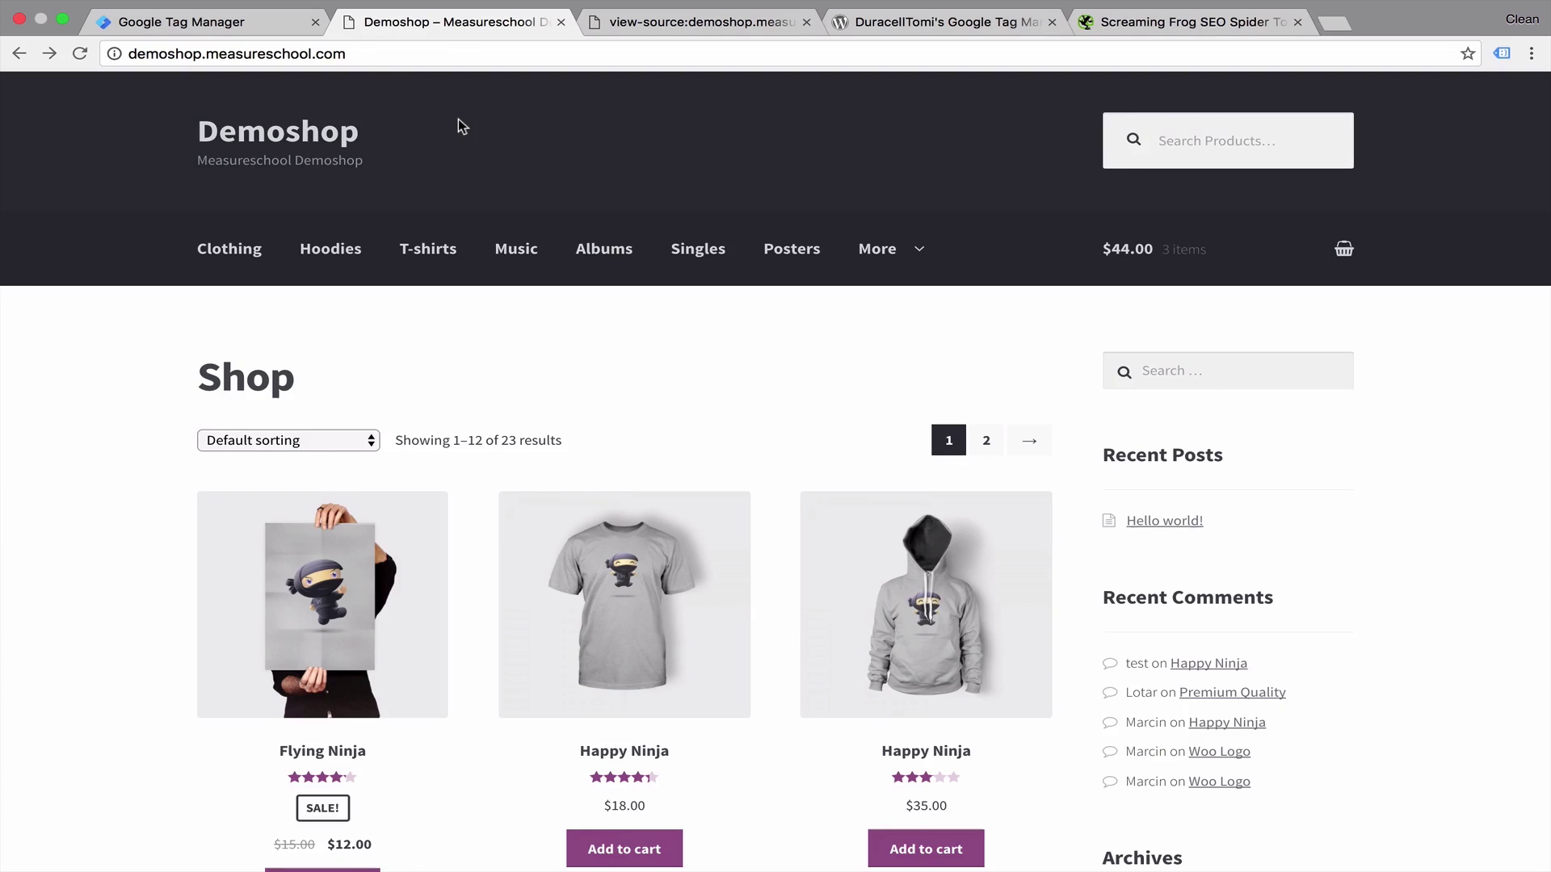
# - Load the WordPress admin dashboard by appending /wp-admin to the site address
pyautogui.click(375, 53)
pyautogui.click(398, 53)
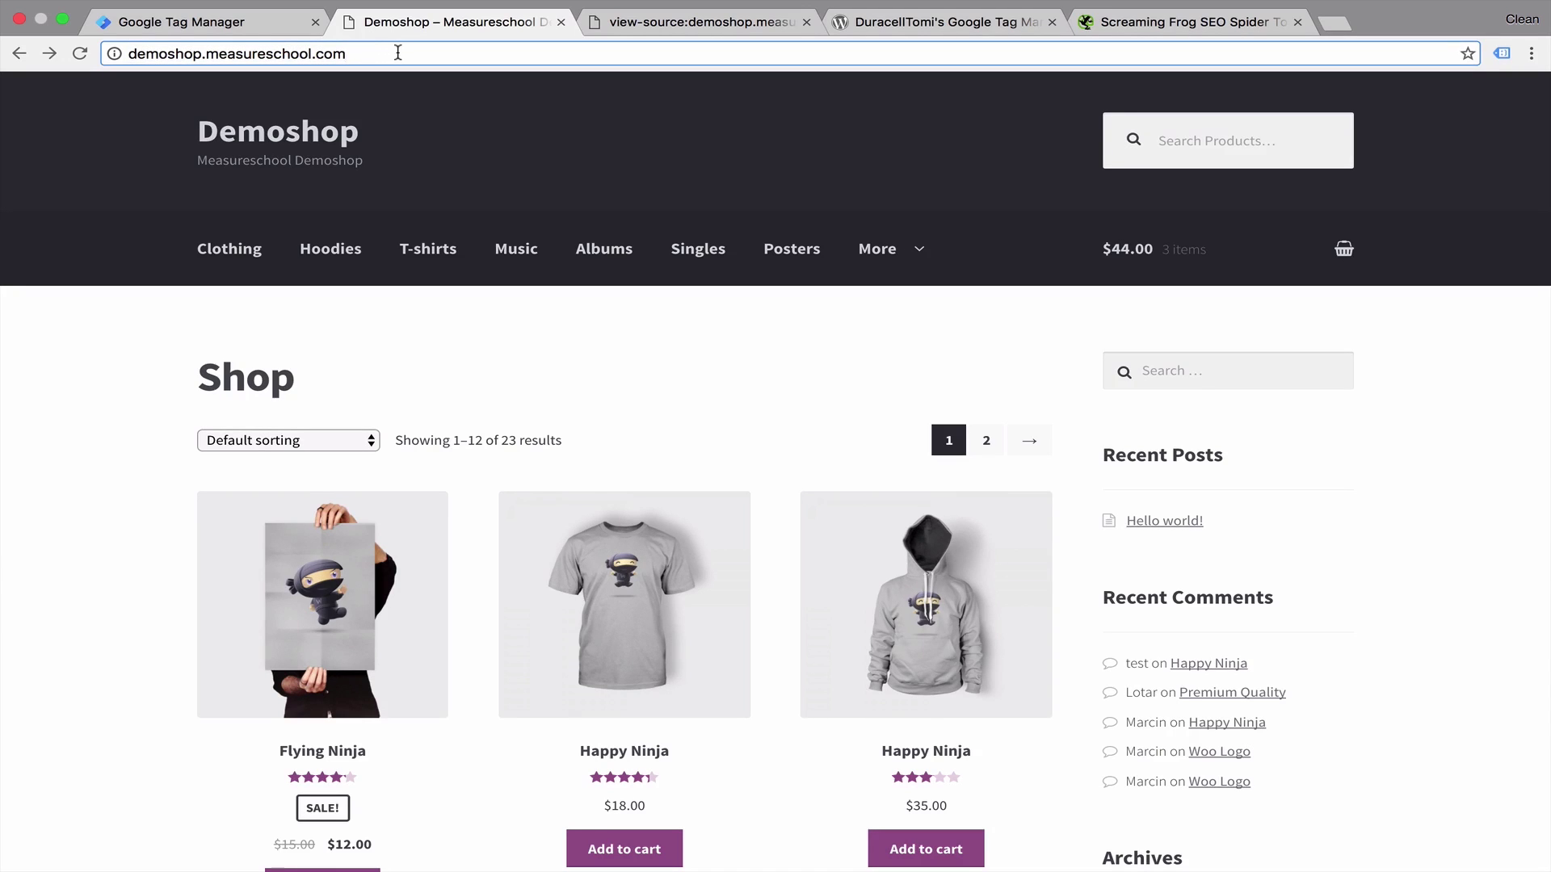
pyautogui.write('/wp-admin')
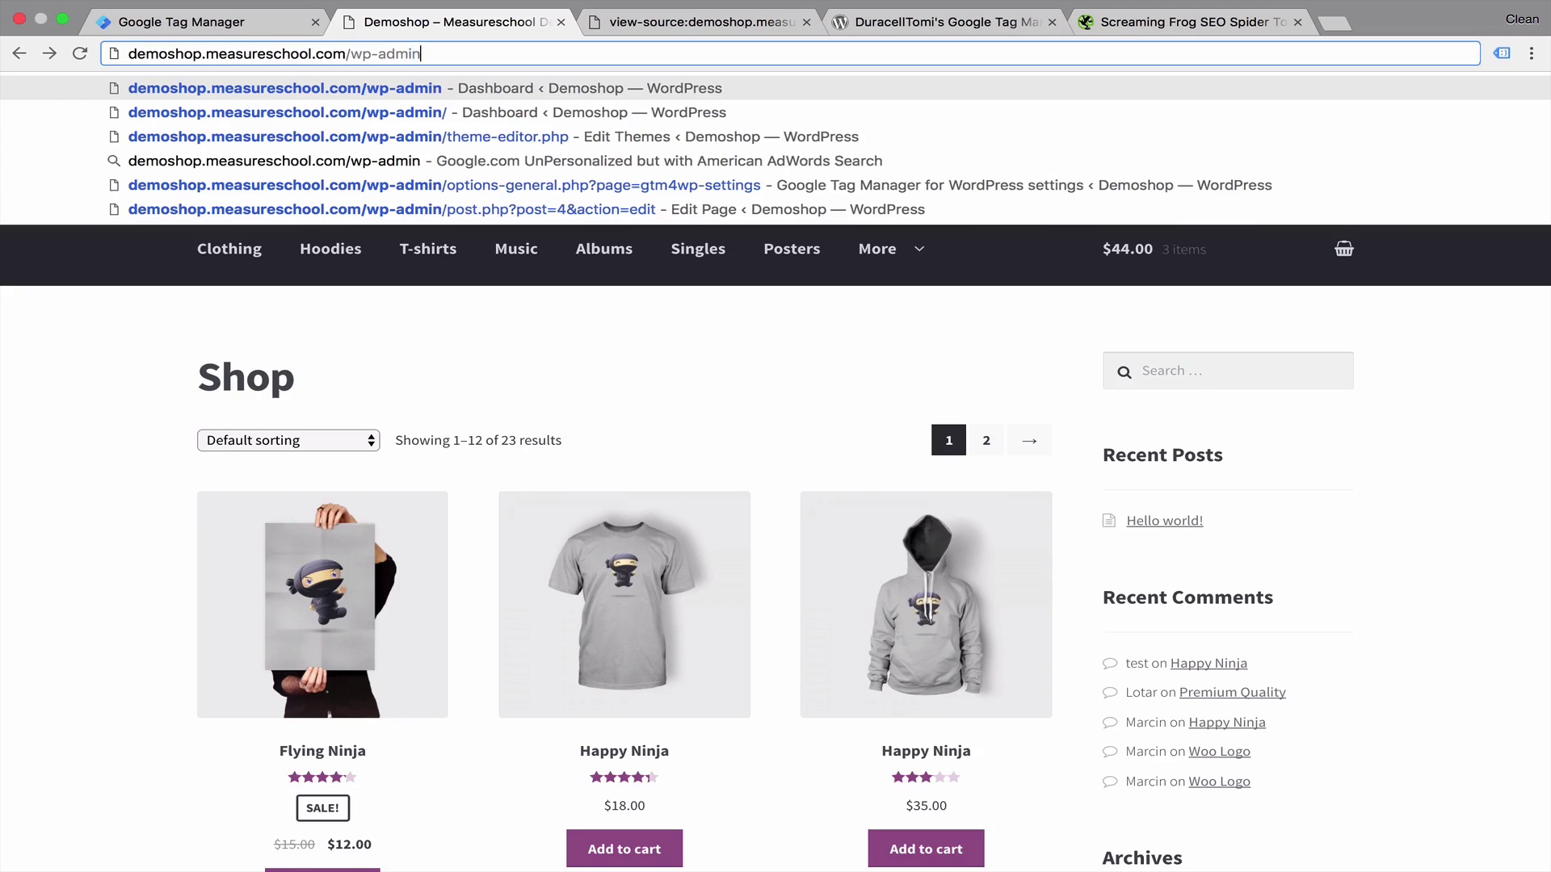
pyautogui.press('Return')
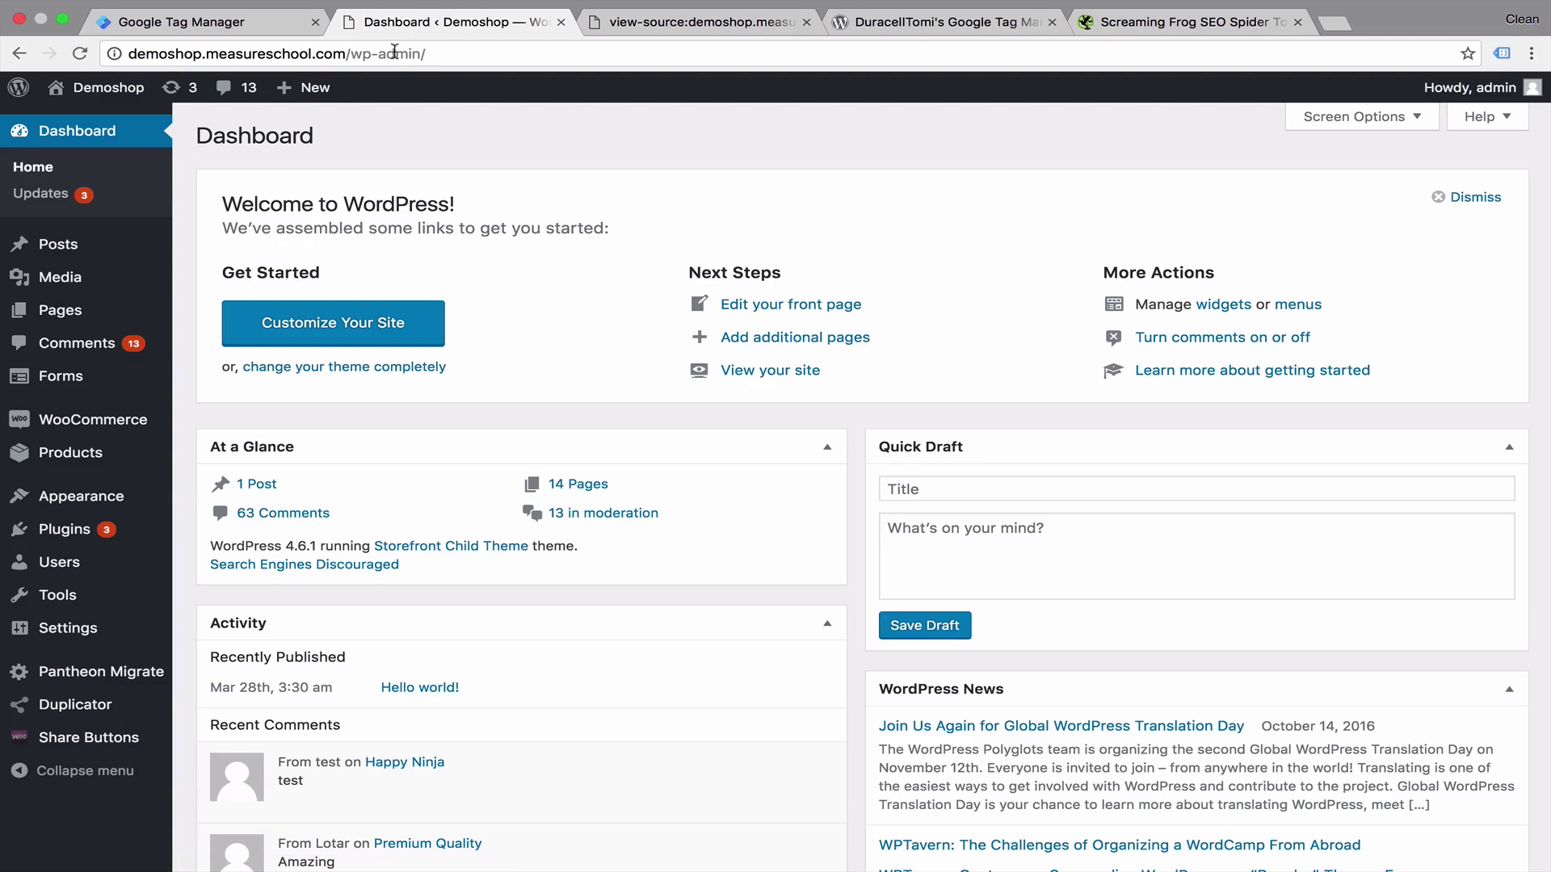
# - Open the theme file editor on the Storefront Child Theme's style.css
pyautogui.moveTo(53, 503)
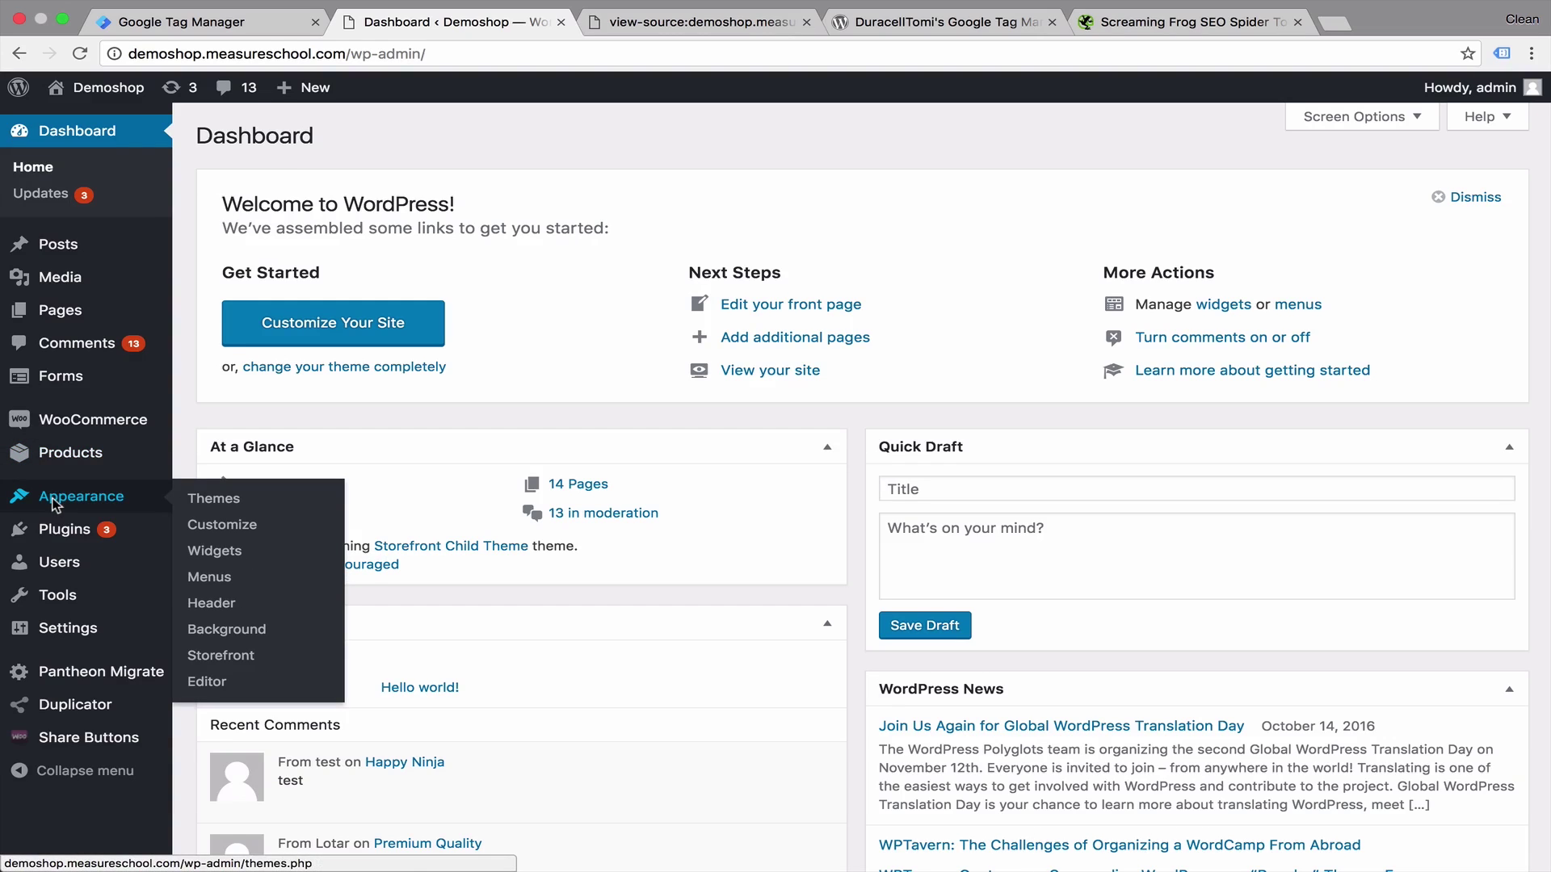
pyautogui.click(200, 690)
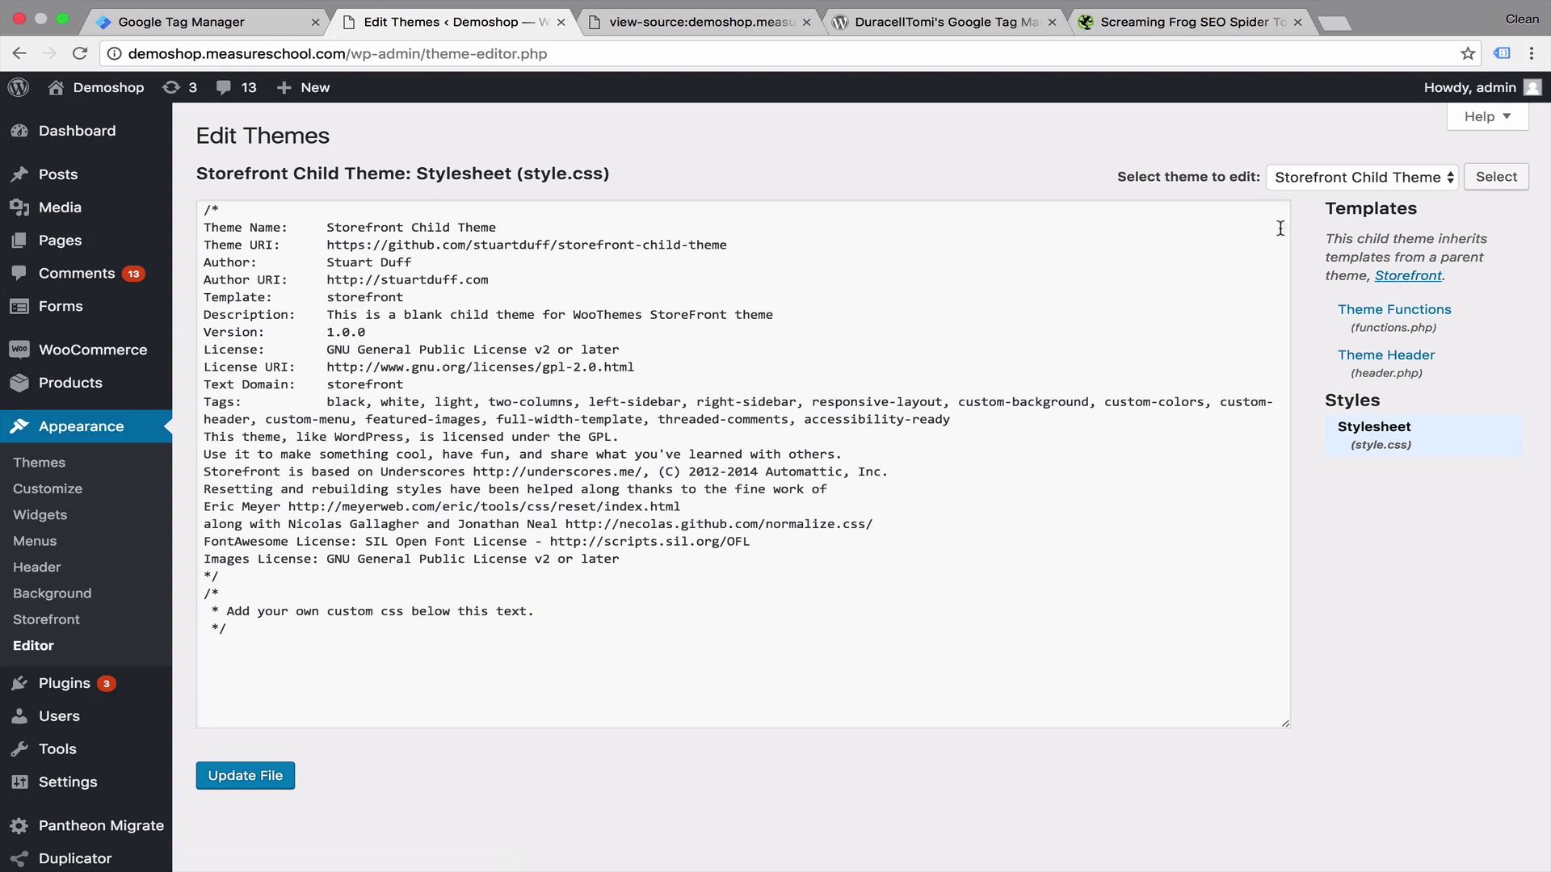
pyautogui.click(1303, 183)
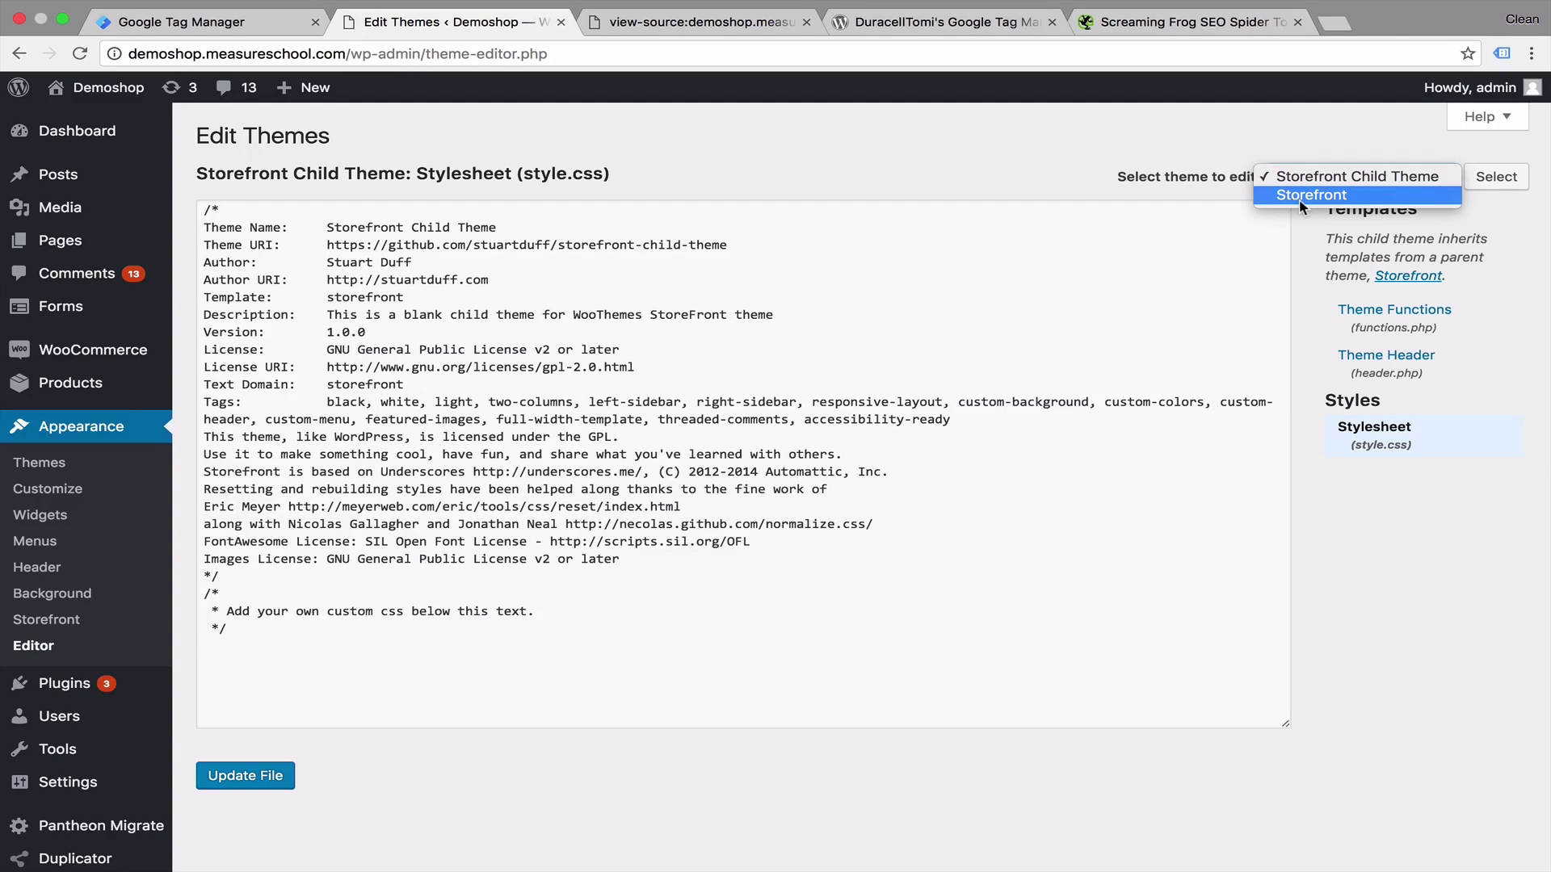
pyautogui.click(1315, 176)
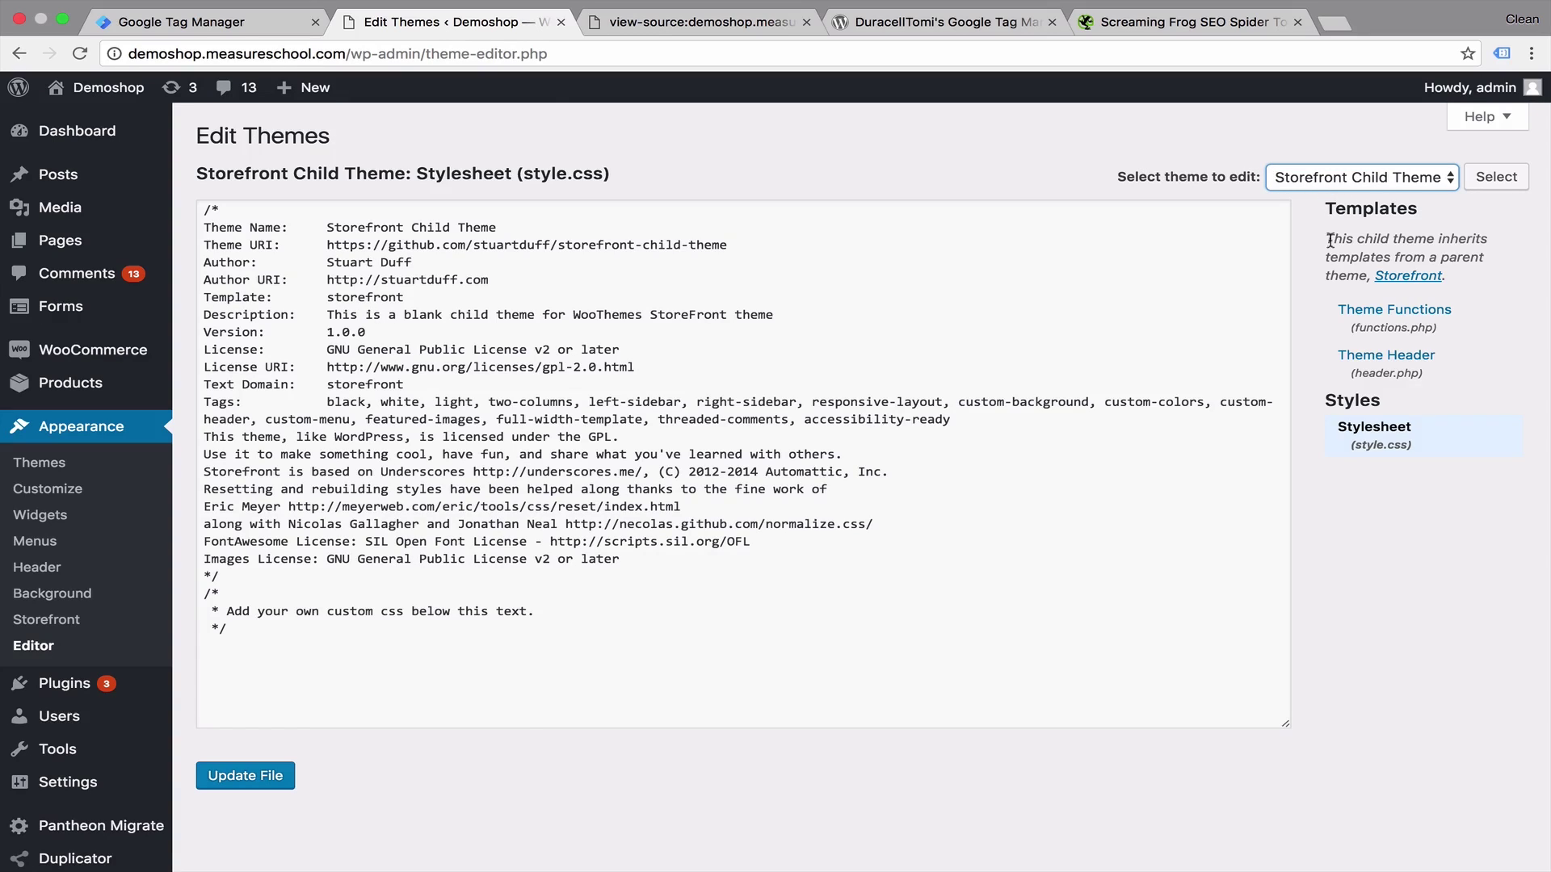
# - Open the child theme's header.php and locate the <head> tag
pyautogui.click(1412, 370)
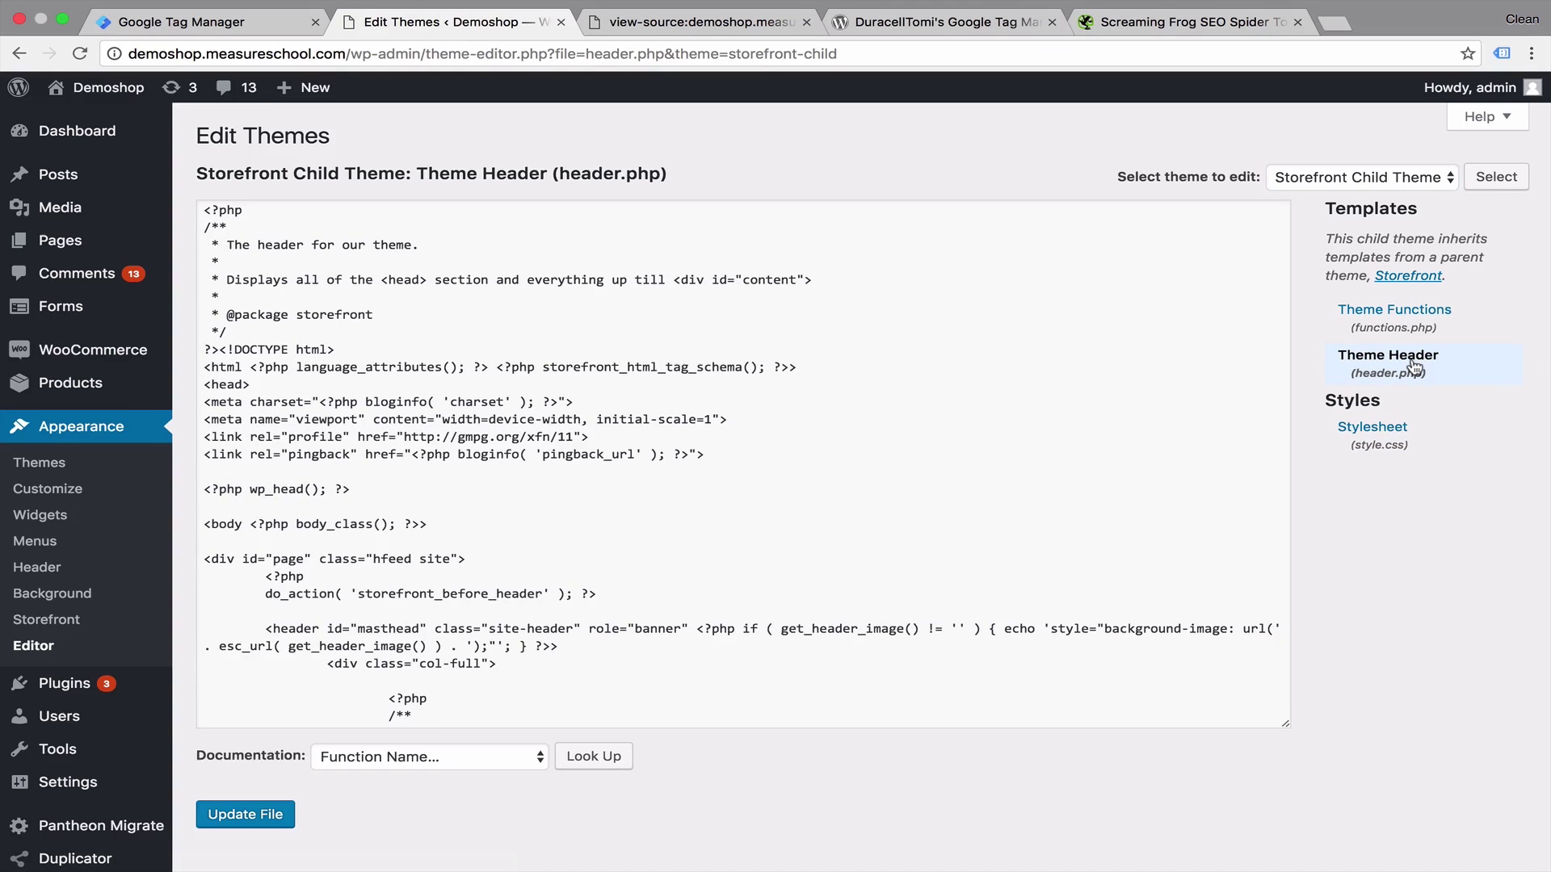
pyautogui.click(351, 368)
pyautogui.moveTo(258, 378); pyautogui.dragTo(238, 352)
pyautogui.scroll(-2, 279, 464)
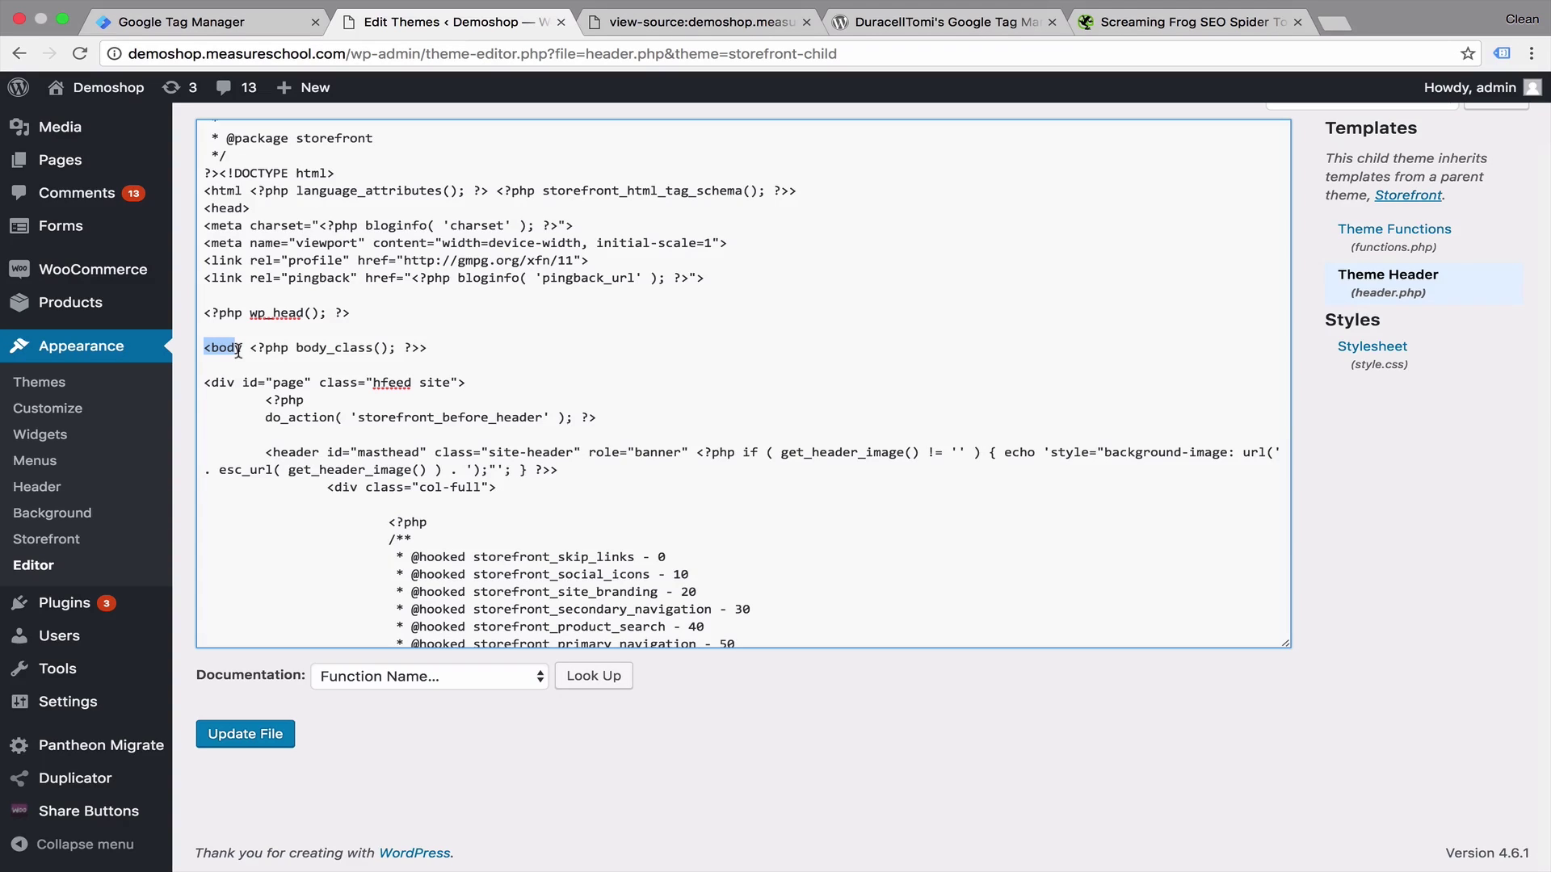
# - Paste the GTM head snippet on a new line after <head>
pyautogui.click(264, 31)
pyautogui.click(367, 468)
pyautogui.press('super+a')
pyautogui.press('super+c')
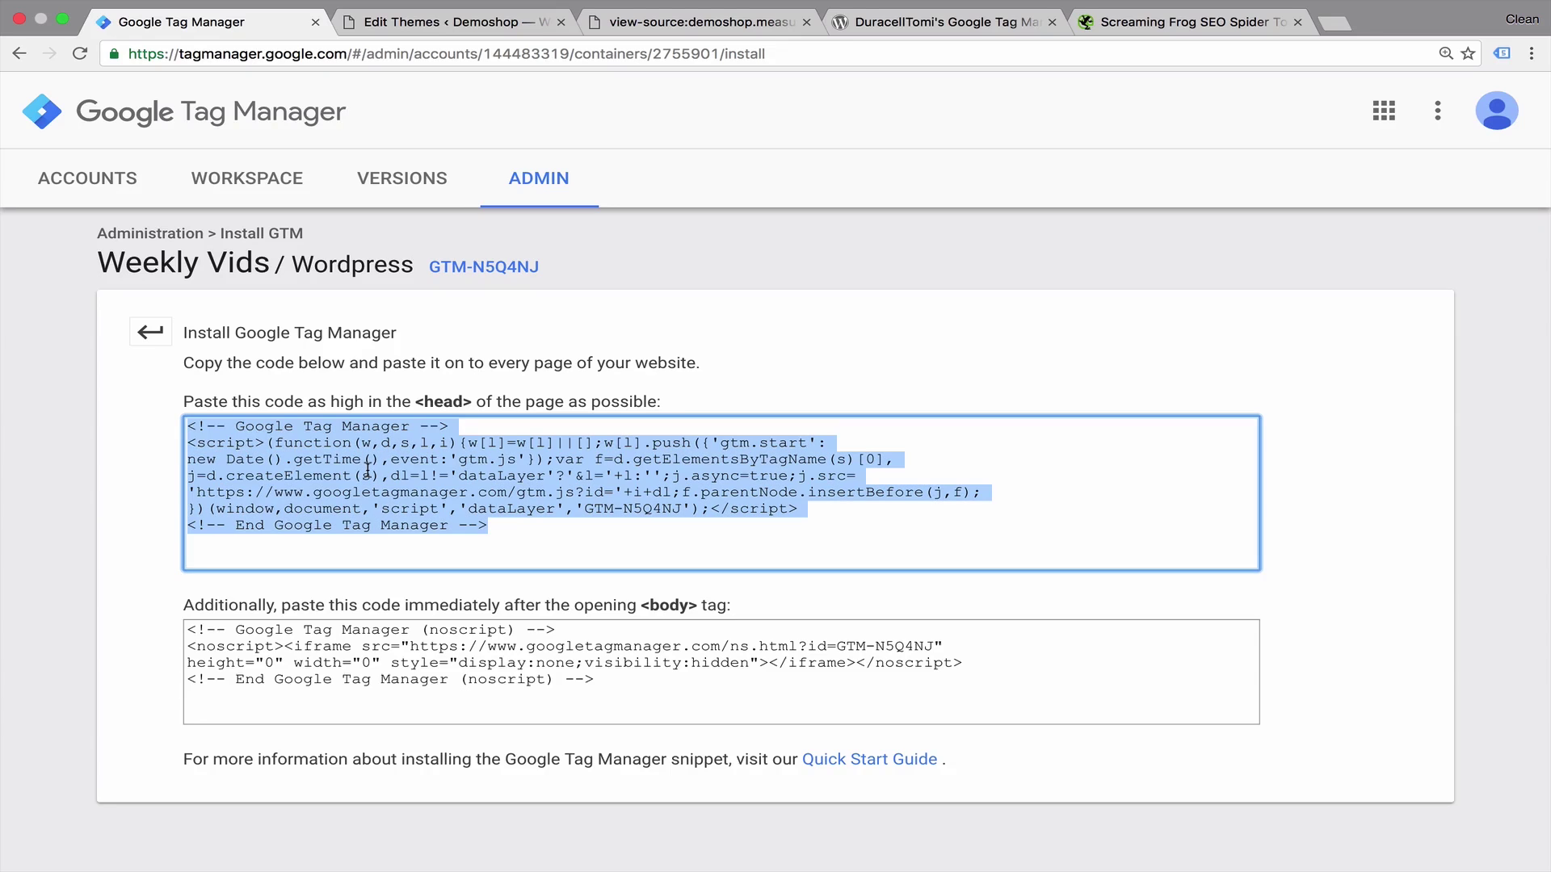
pyautogui.click(424, 24)
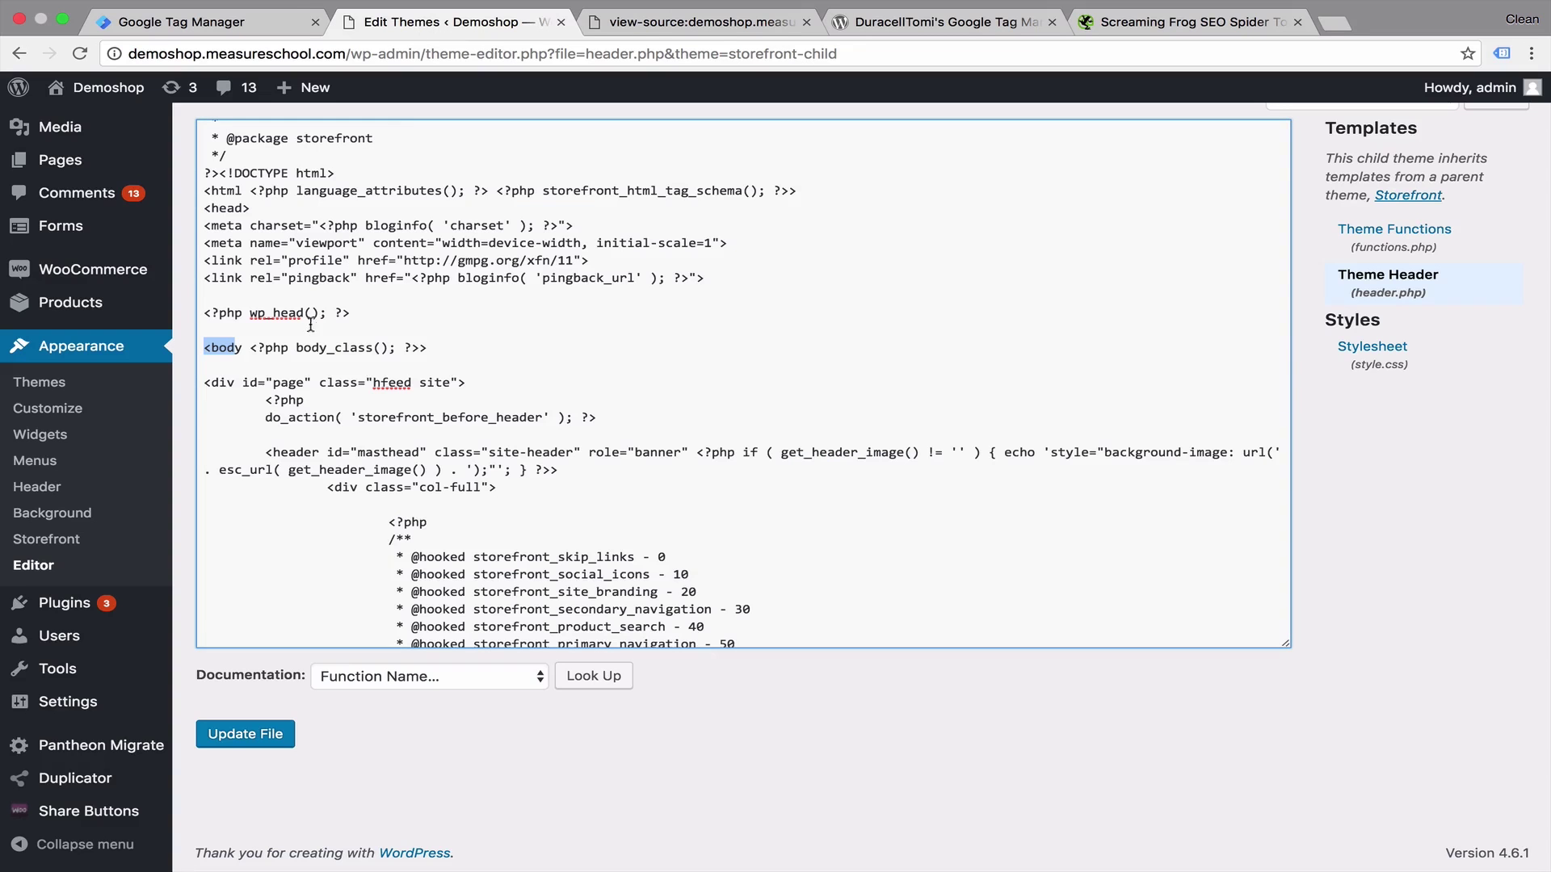
pyautogui.click(264, 208)
pyautogui.press('Return')
pyautogui.press('super+v')
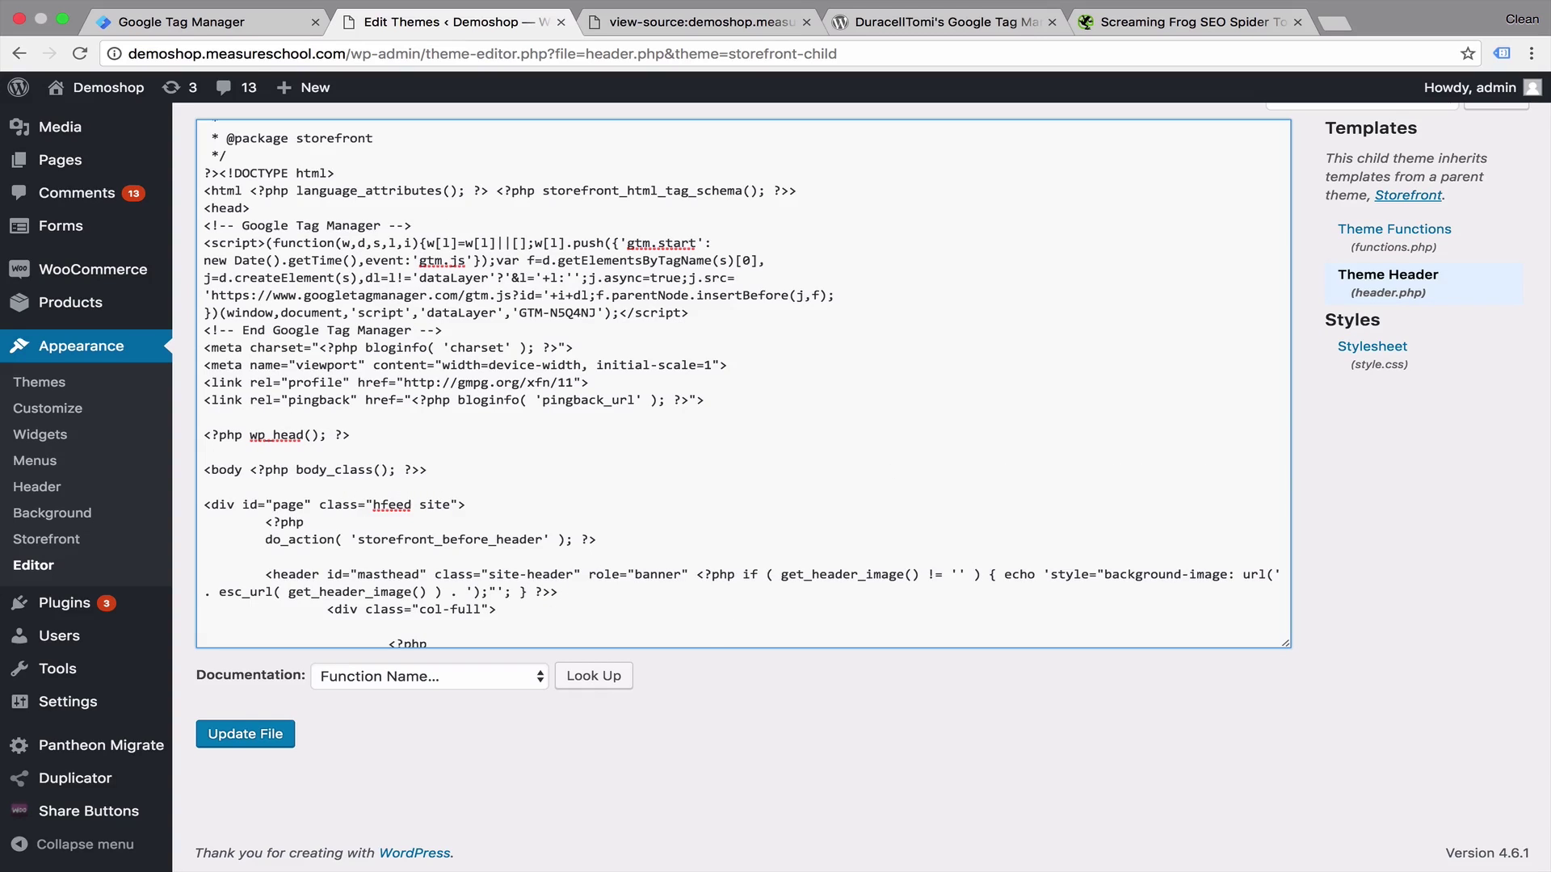
# - Paste the GTM noscript snippet after the <body> tag and save header.php
pyautogui.click(218, 24)
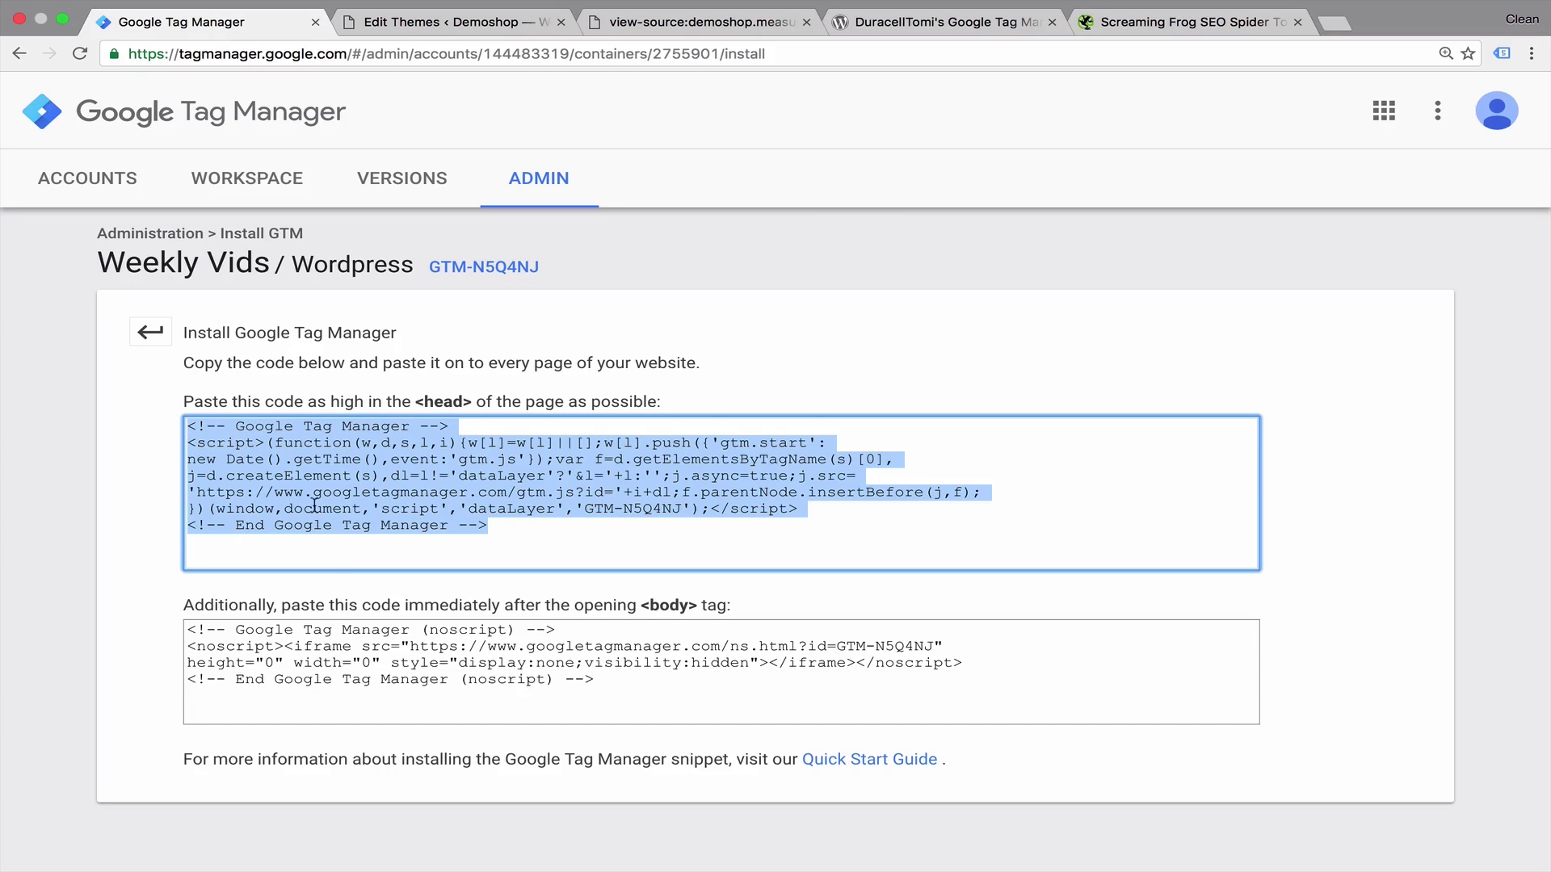
pyautogui.click(555, 709)
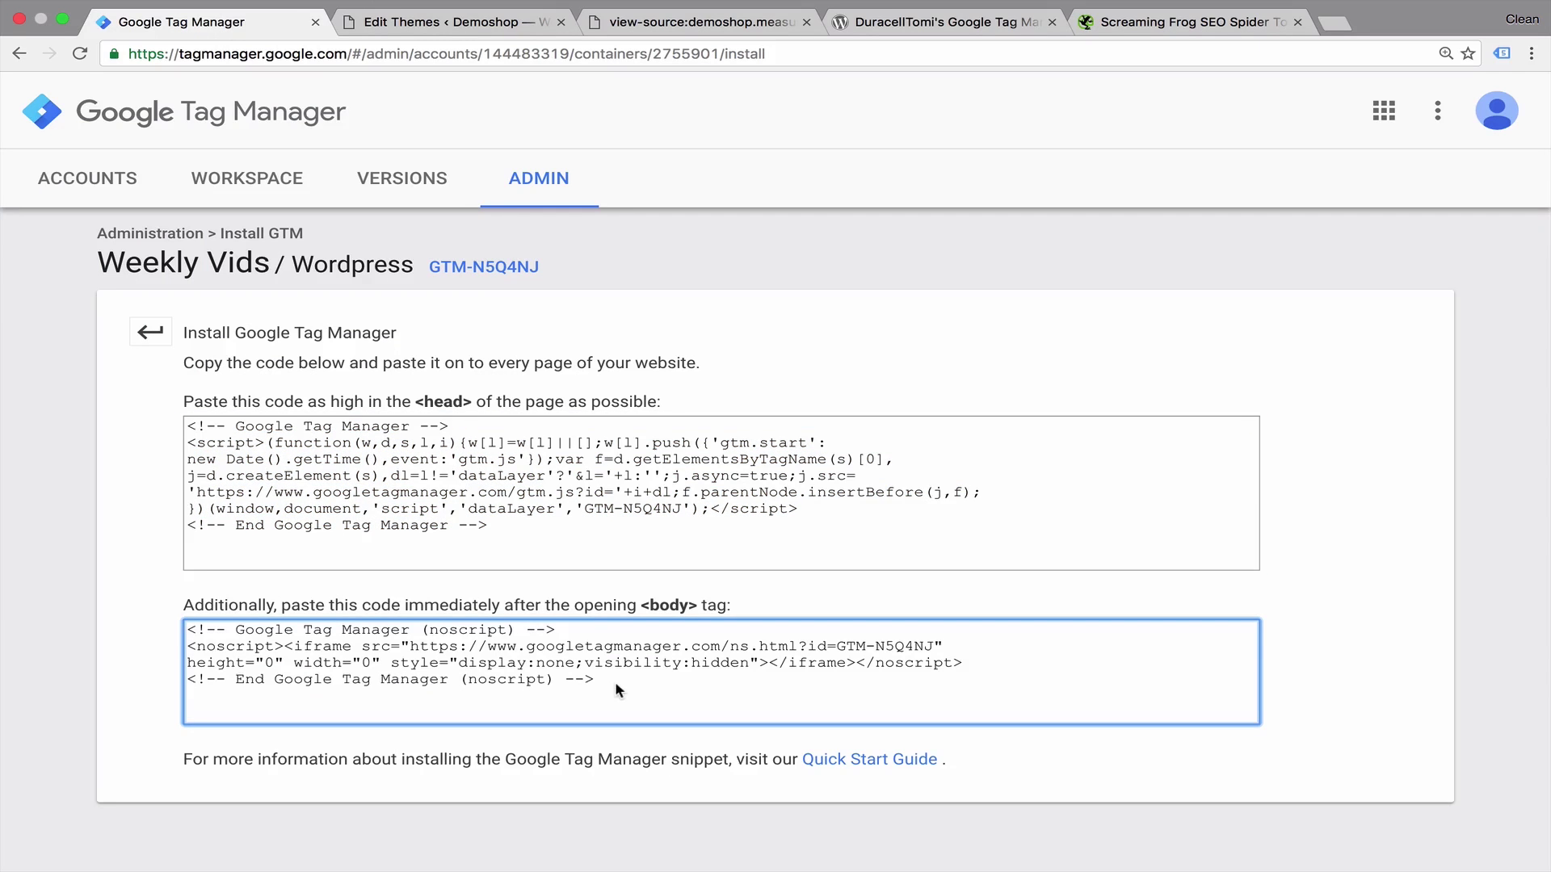
pyautogui.moveTo(613, 680); pyautogui.dragTo(187, 630)
pyautogui.hotkey('ctrl', 'c')
pyautogui.hotkey('ctrl', 'Tab')
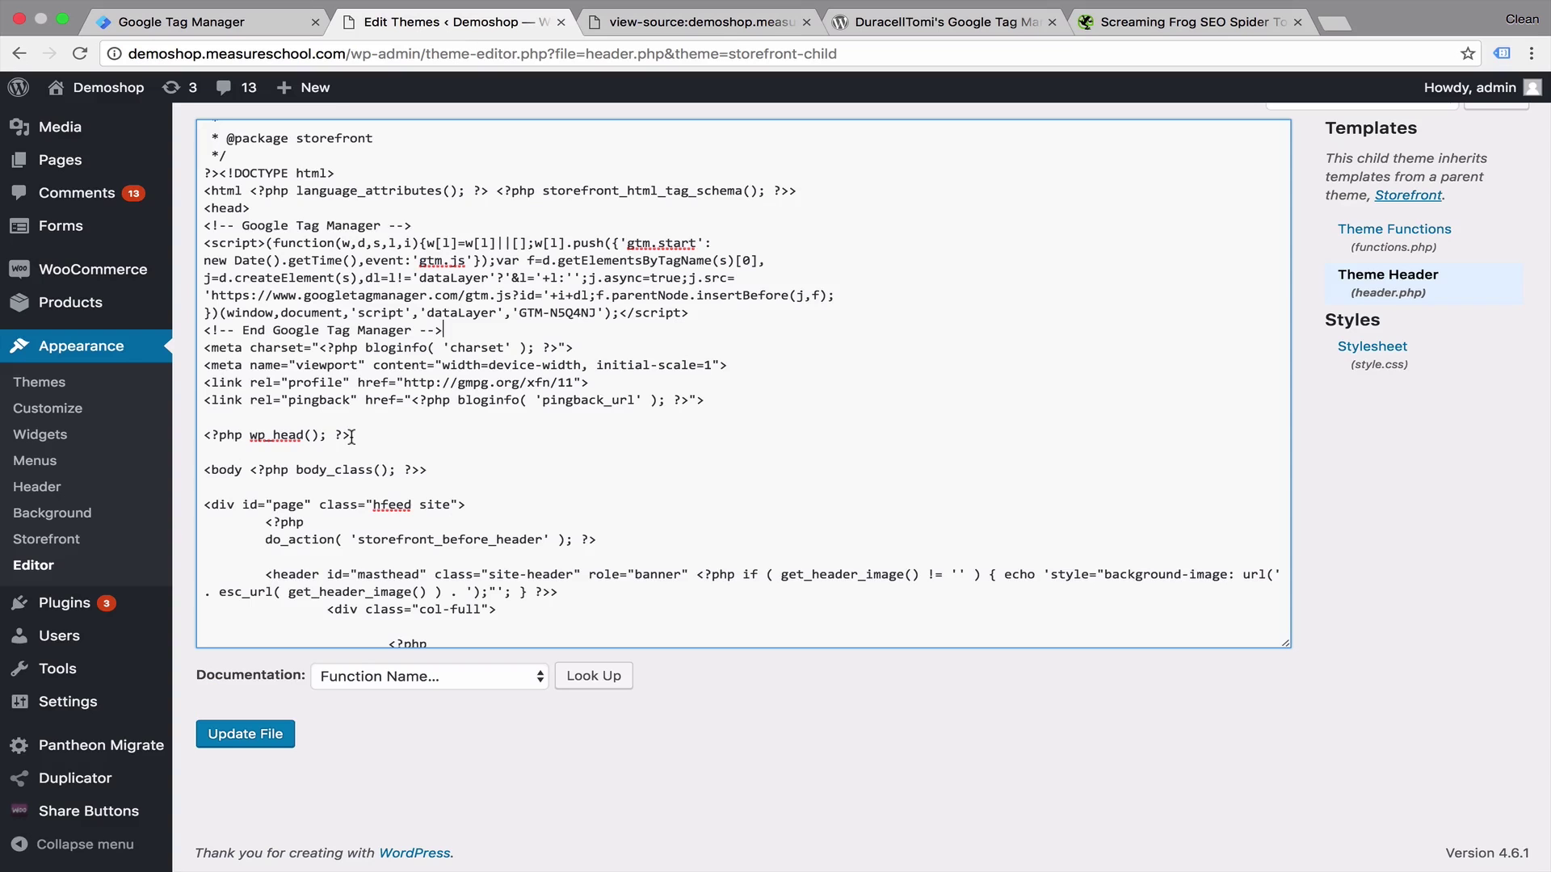
pyautogui.click(293, 484)
pyautogui.hotkey('ctrl', 'v')
pyautogui.click(269, 735)
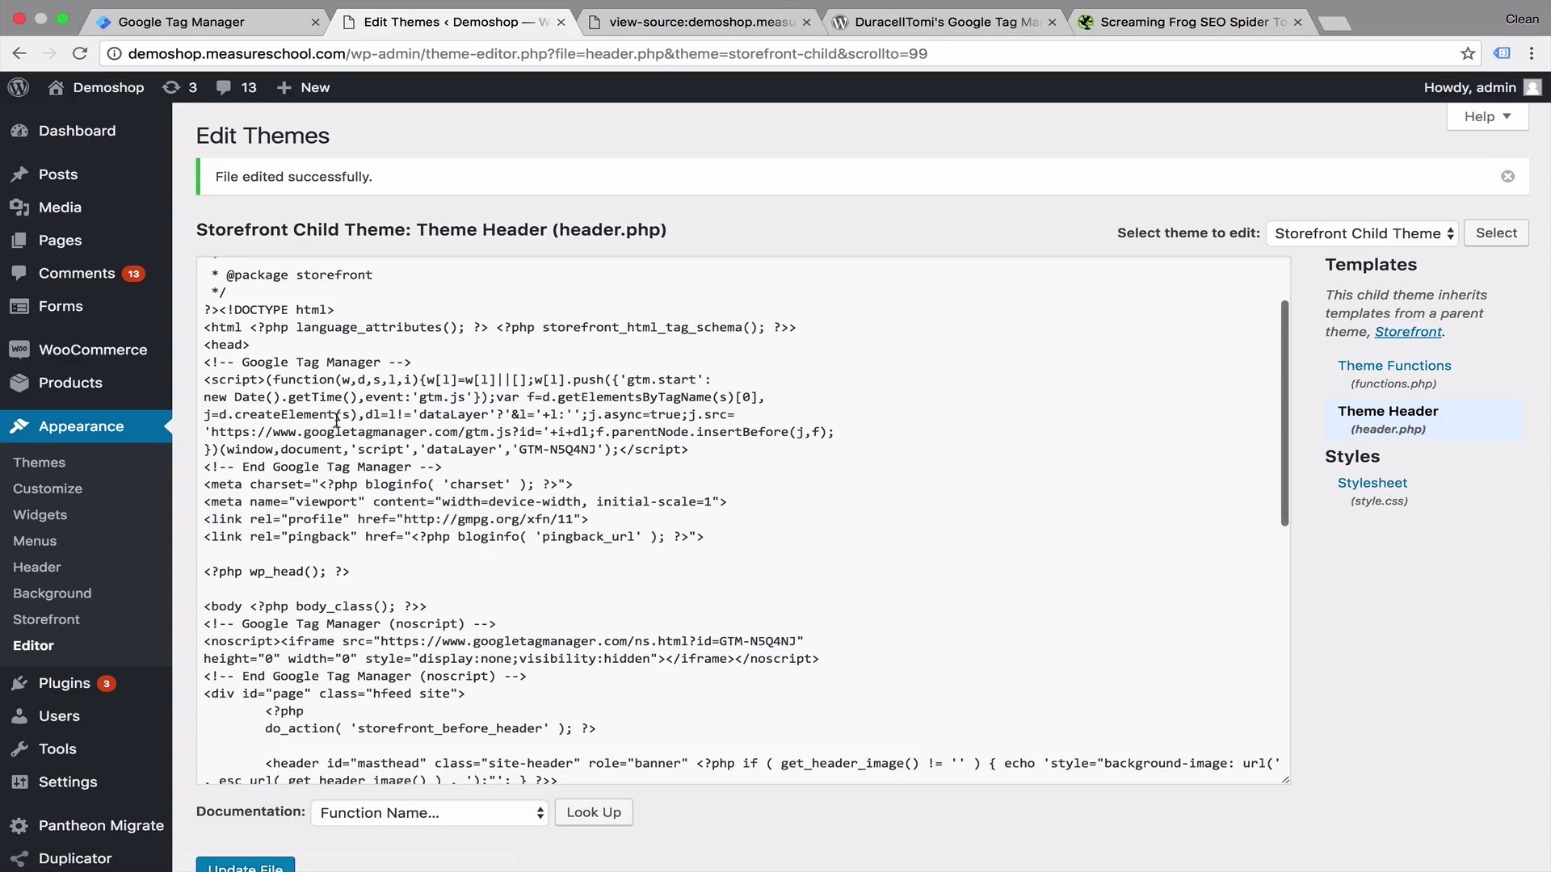
# - Check the live Demoshop page source for the GTM head script
pyautogui.click(119, 95)
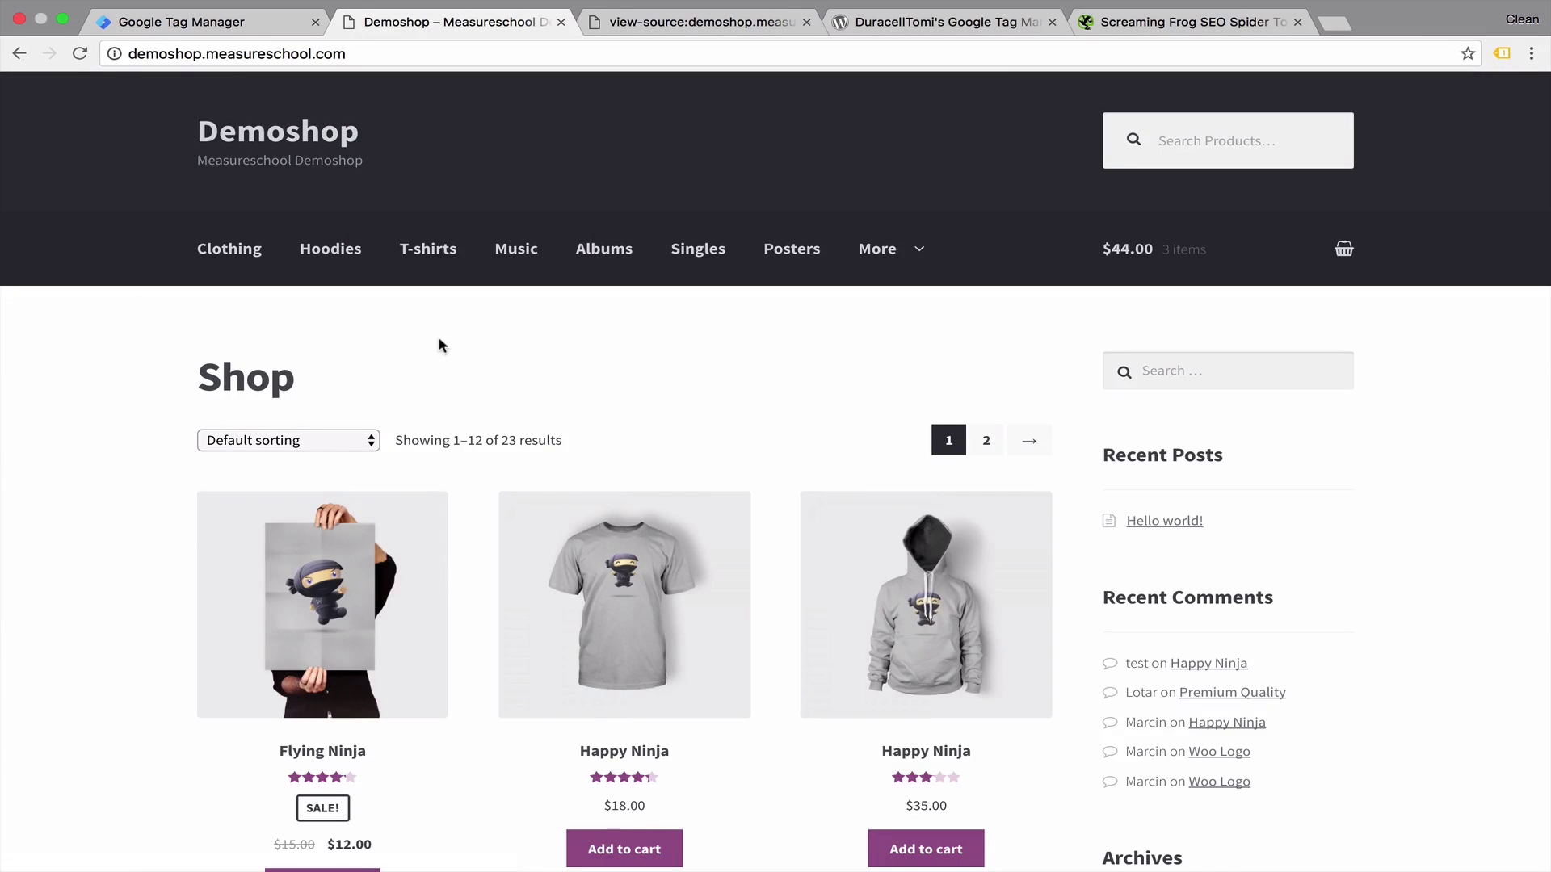
pyautogui.rightClick(440, 338)
pyautogui.click(512, 535)
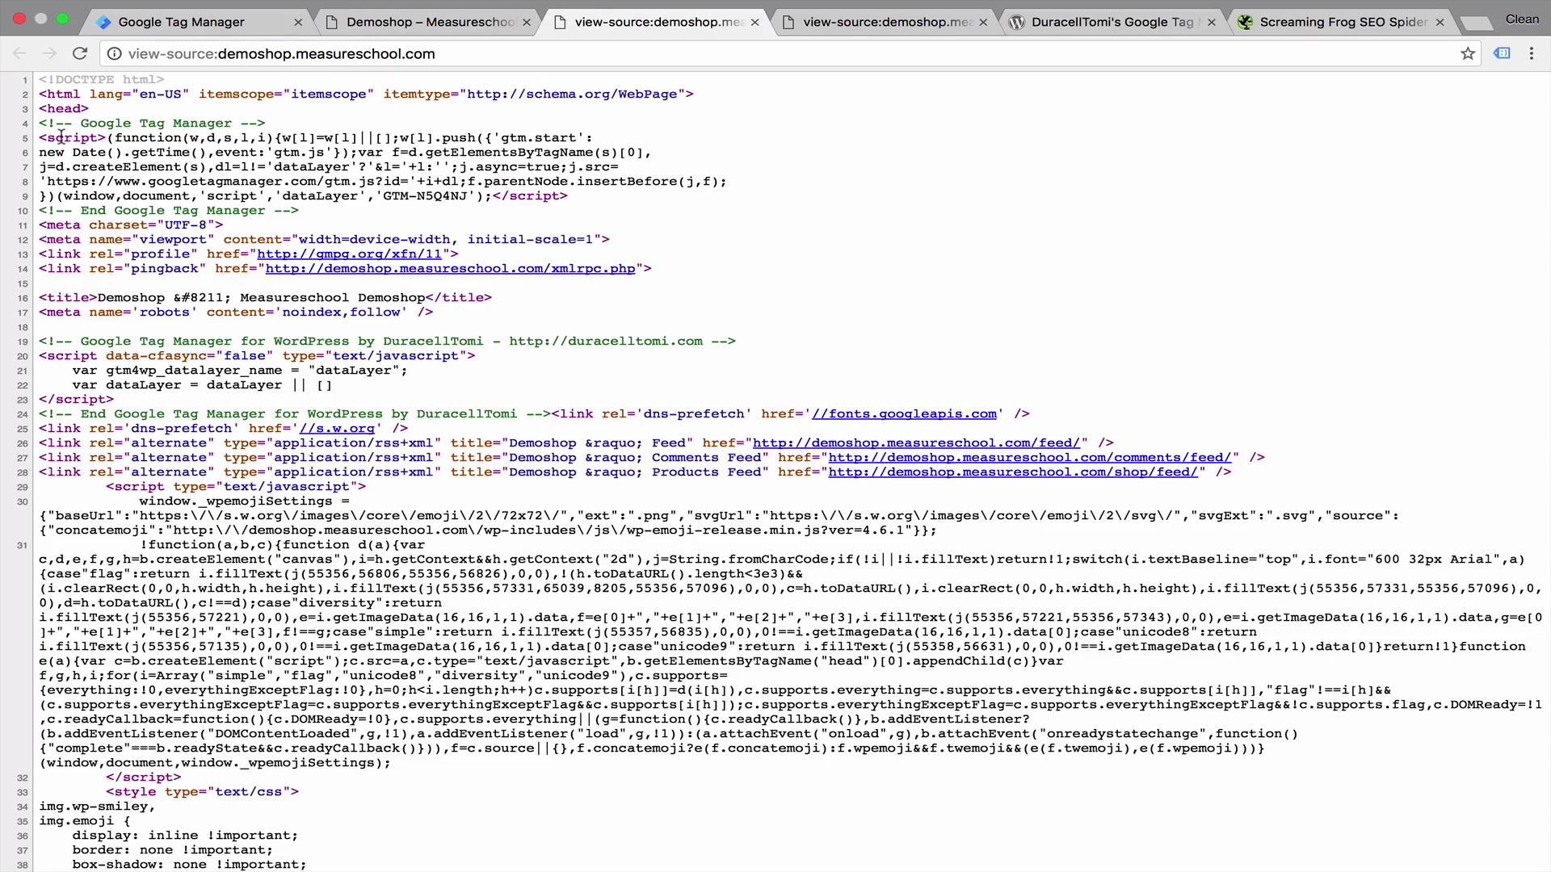
pyautogui.moveTo(39, 136); pyautogui.dragTo(580, 193)
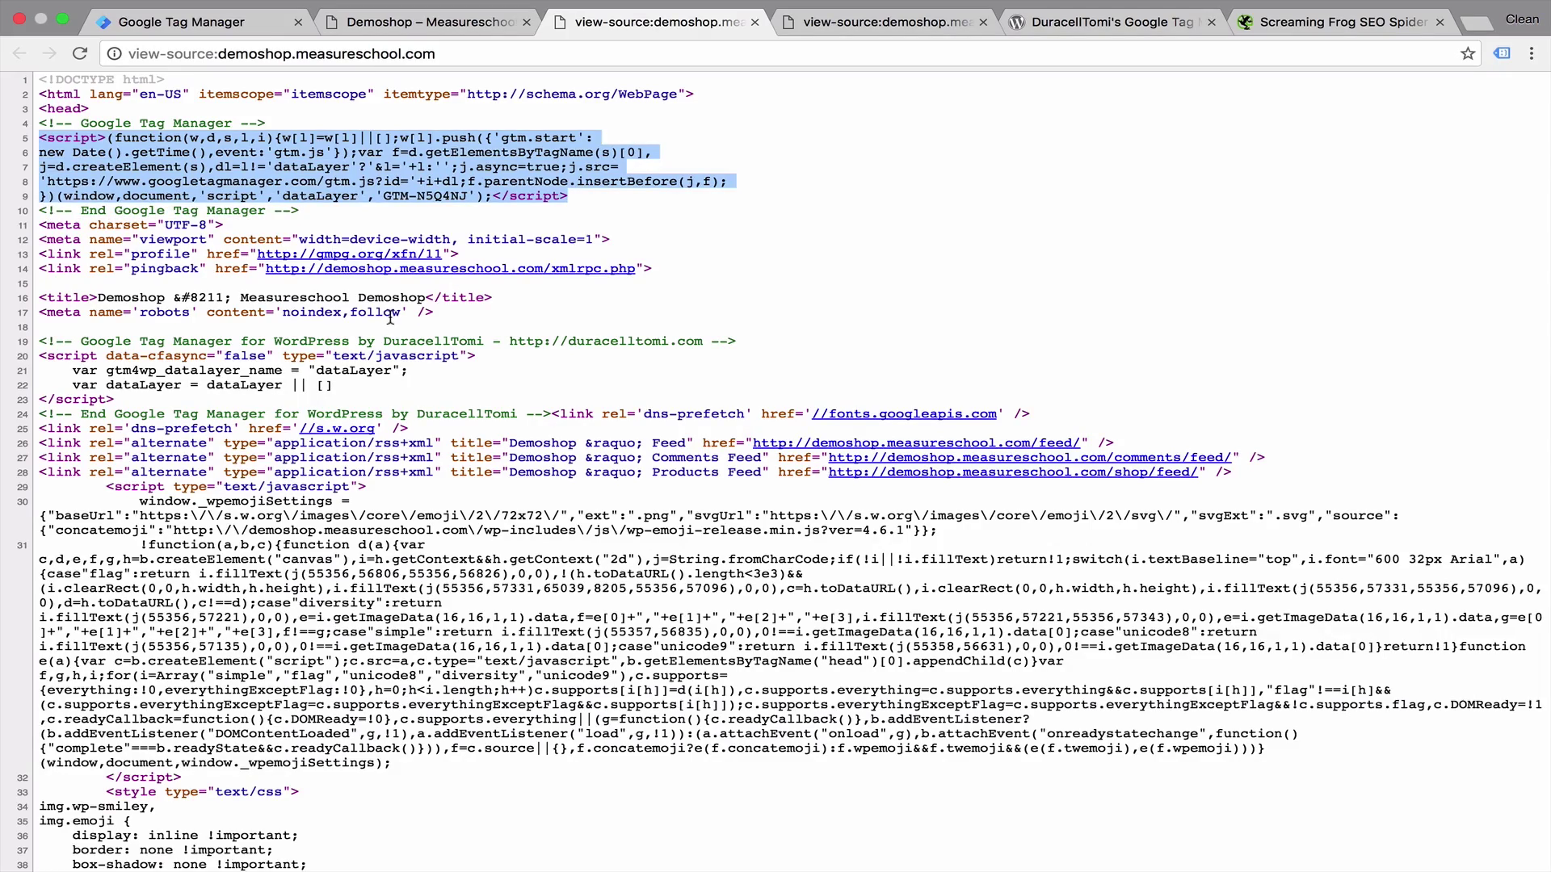
pyautogui.scroll(-15, 389, 318)
pyautogui.scroll(-20, 389, 317)
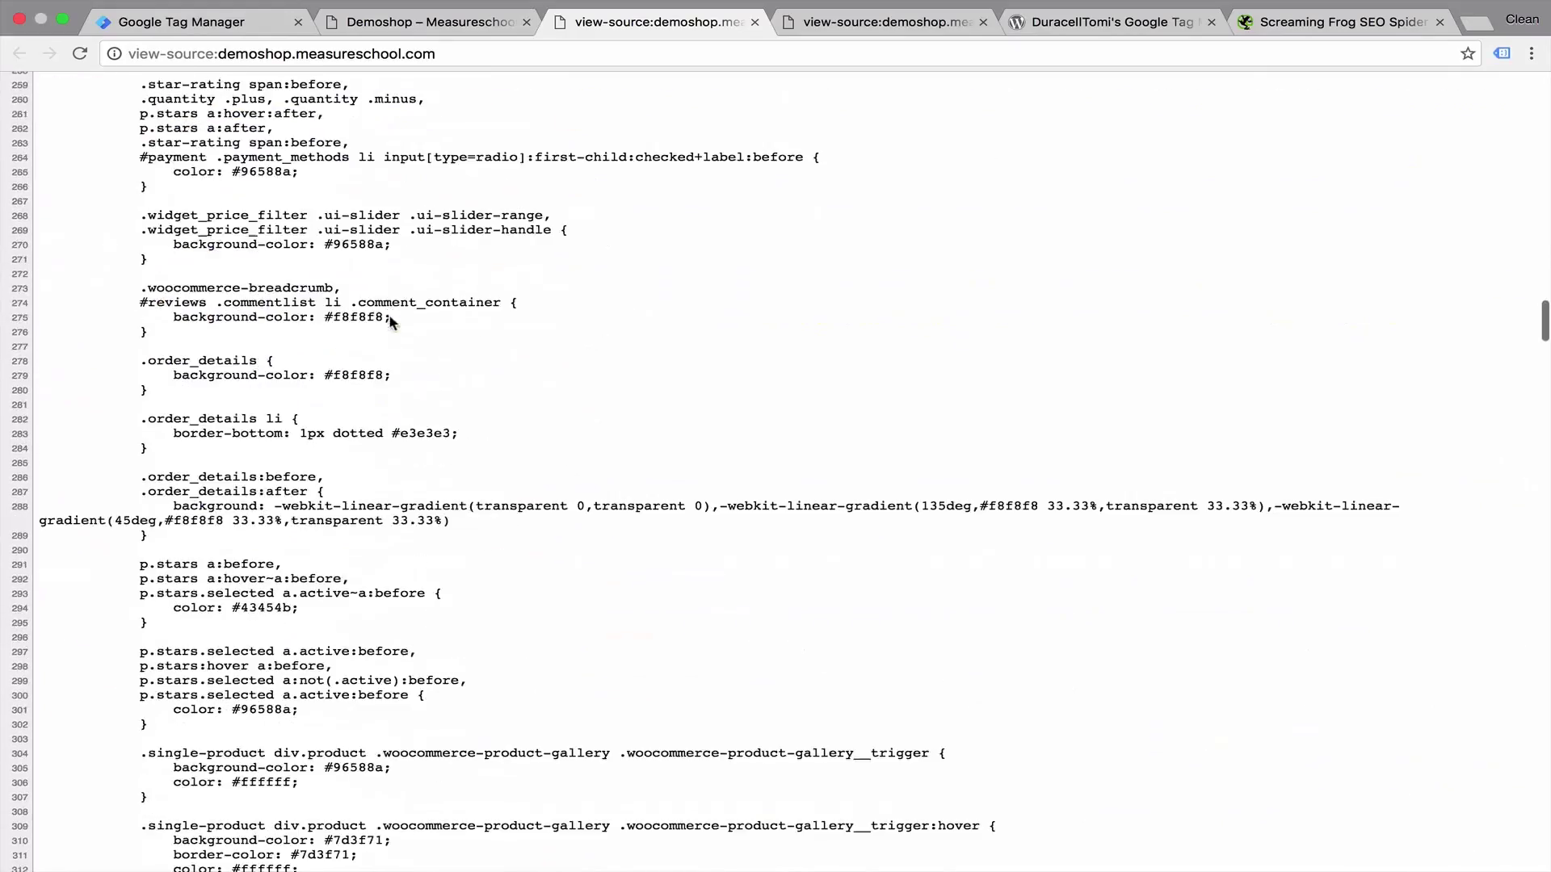
# - Find the noscript snippet after <body in the source, then open the Happy Ninja product page
pyautogui.press('super+f')
pyautogui.write('<body')
pyautogui.moveTo(39, 487); pyautogui.dragTo(722, 510)
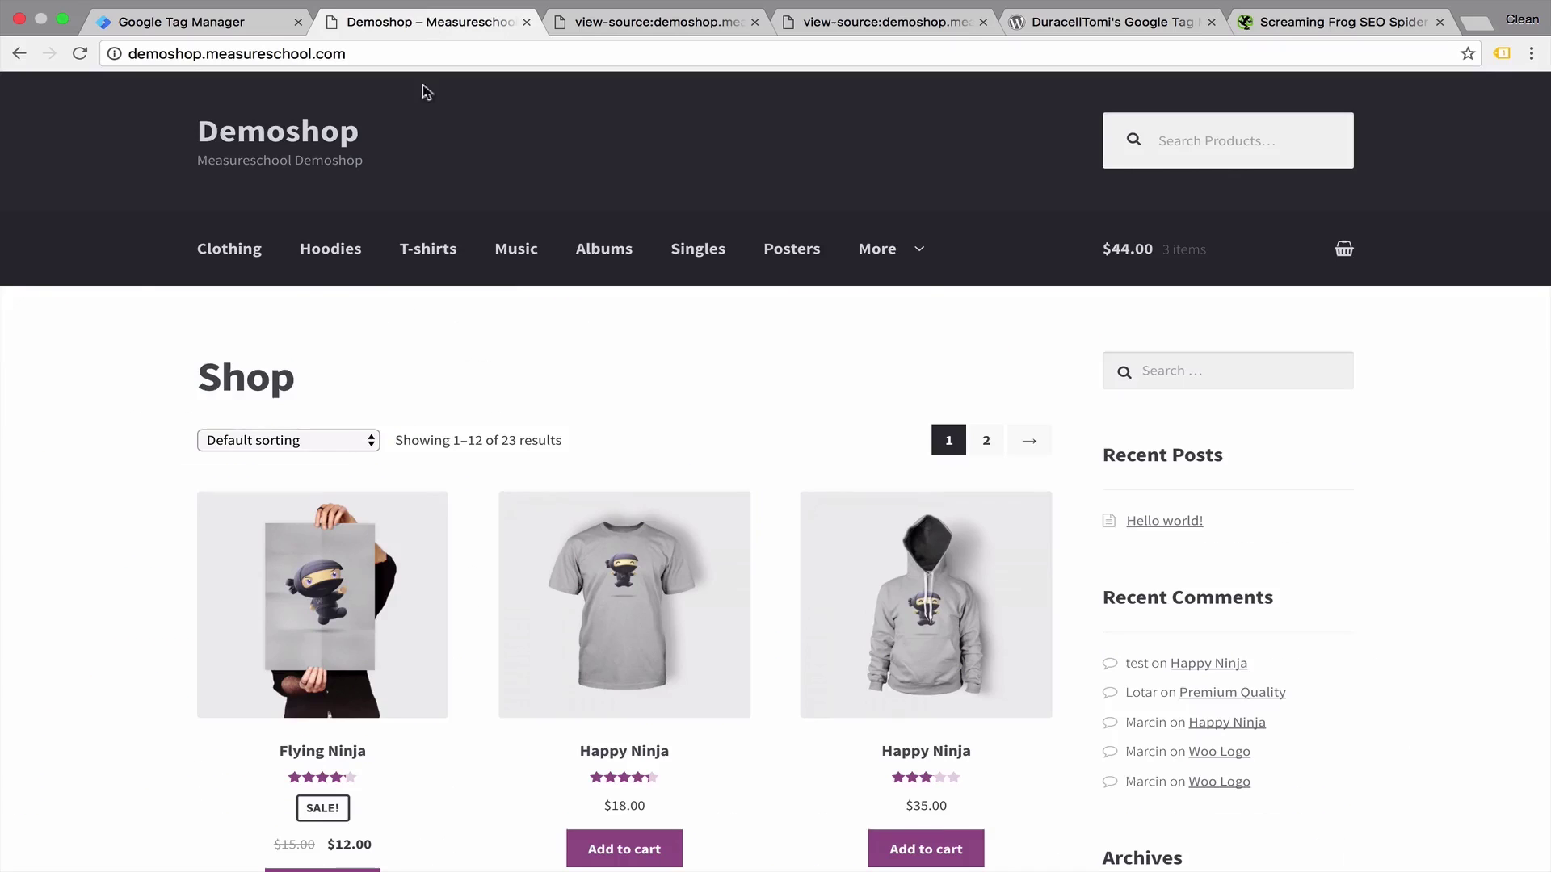
pyautogui.click(432, 23)
pyautogui.click(563, 616)
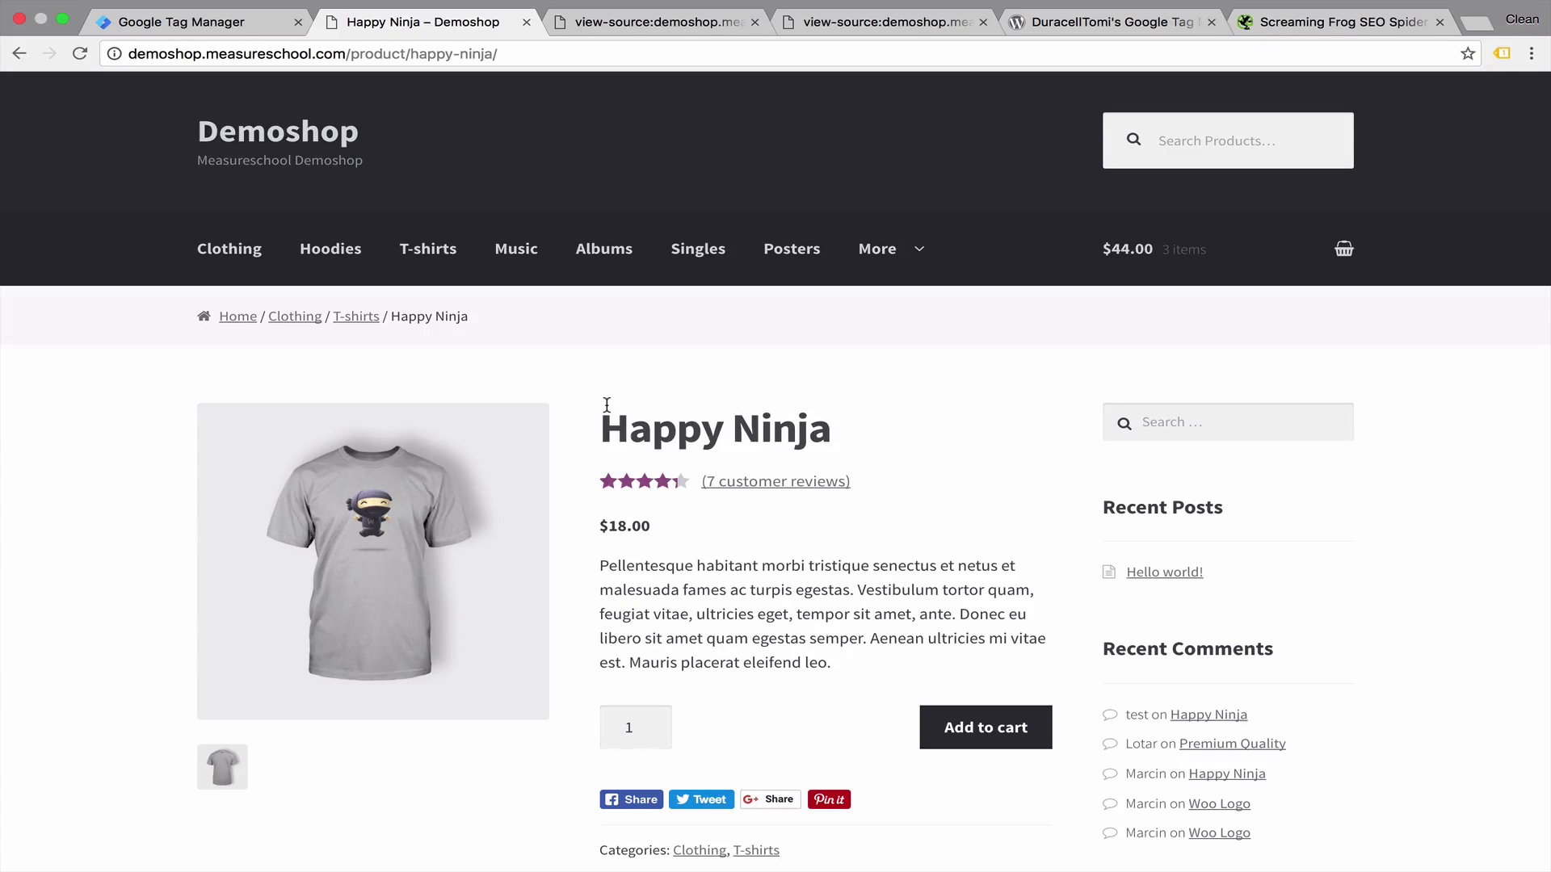
pyautogui.click(1502, 54)
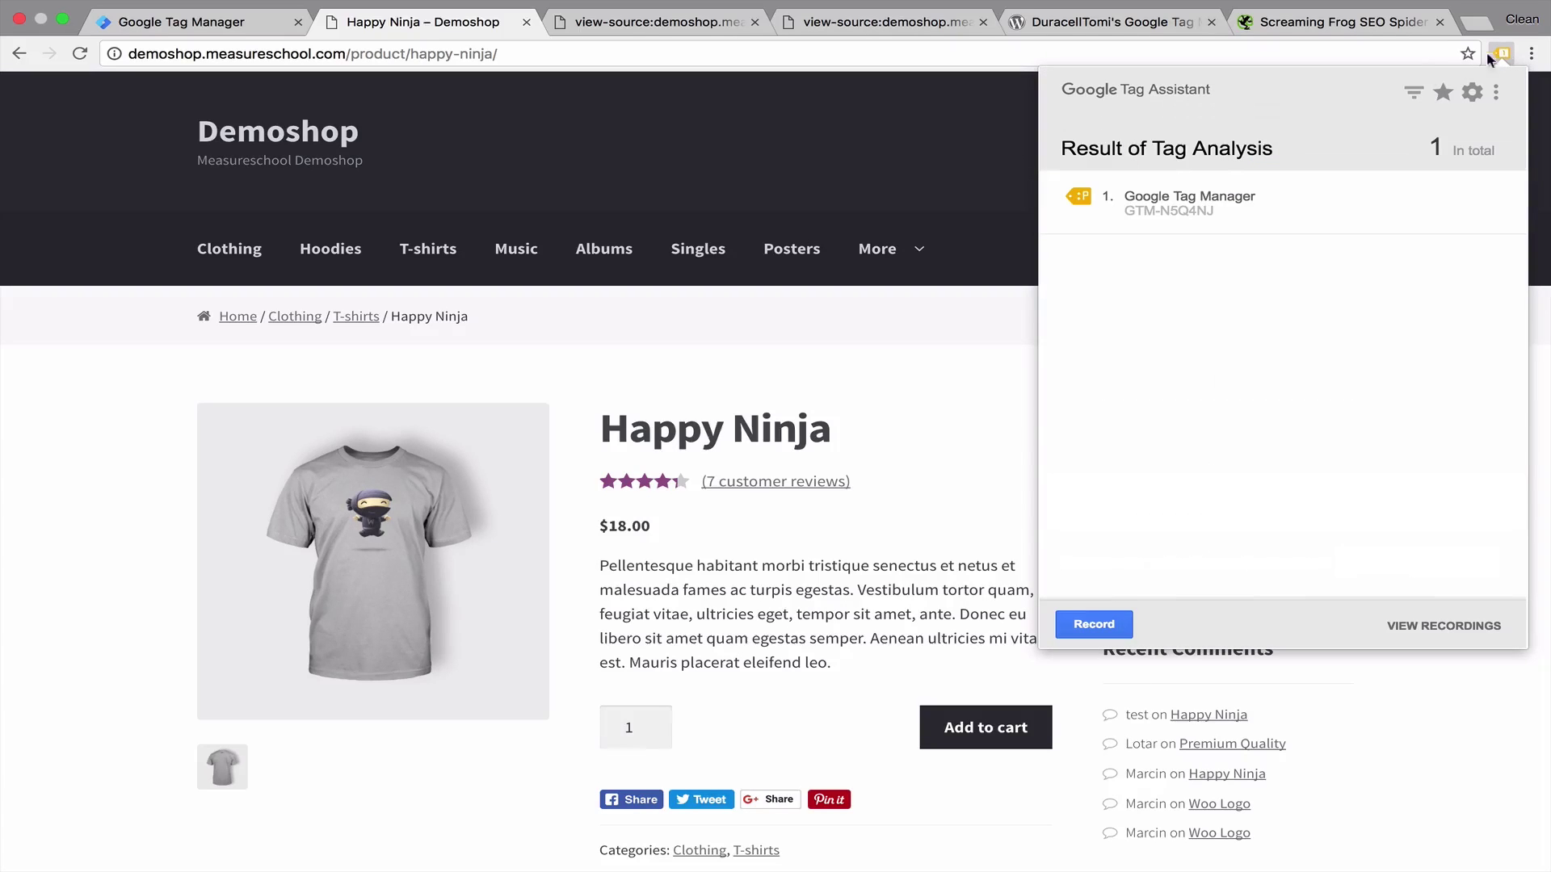
pyautogui.moveTo(1184, 206)
pyautogui.click(1185, 220)
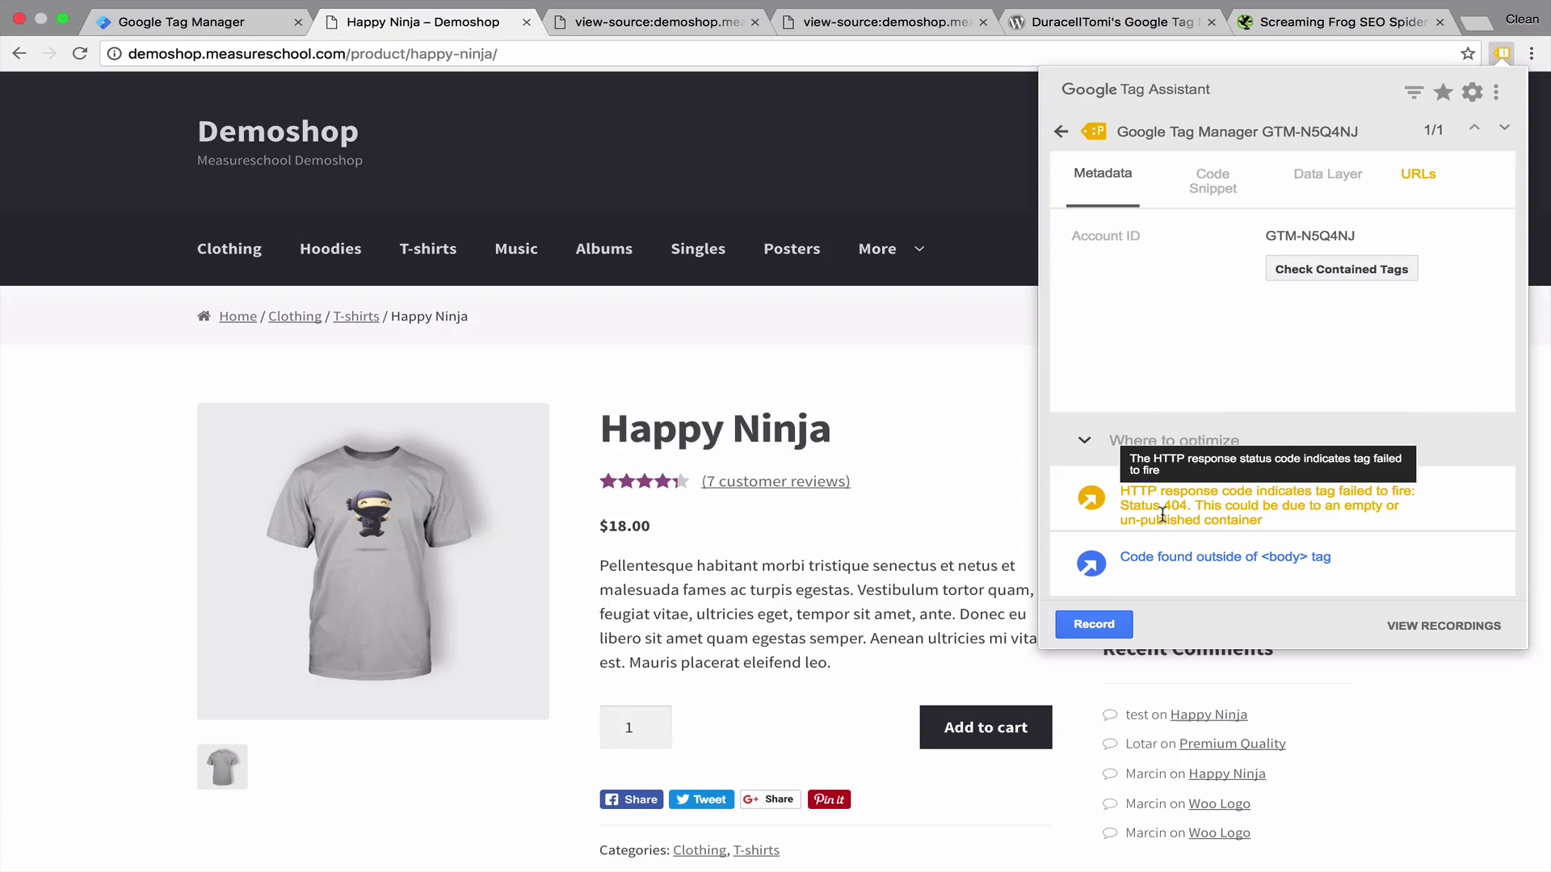
pyautogui.click(693, 313)
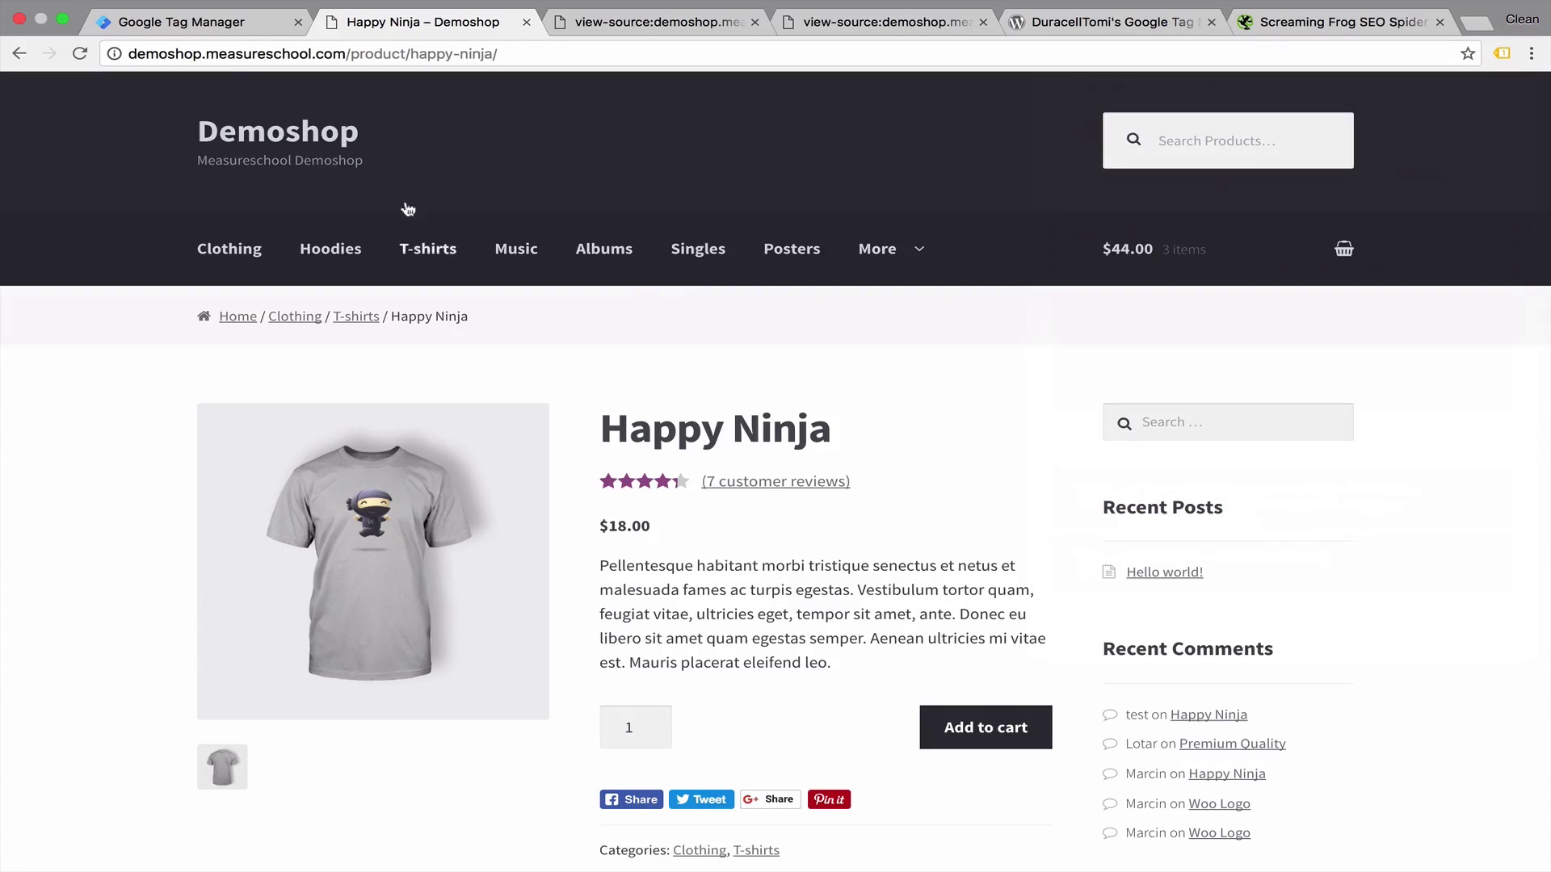
pyautogui.click(226, 32)
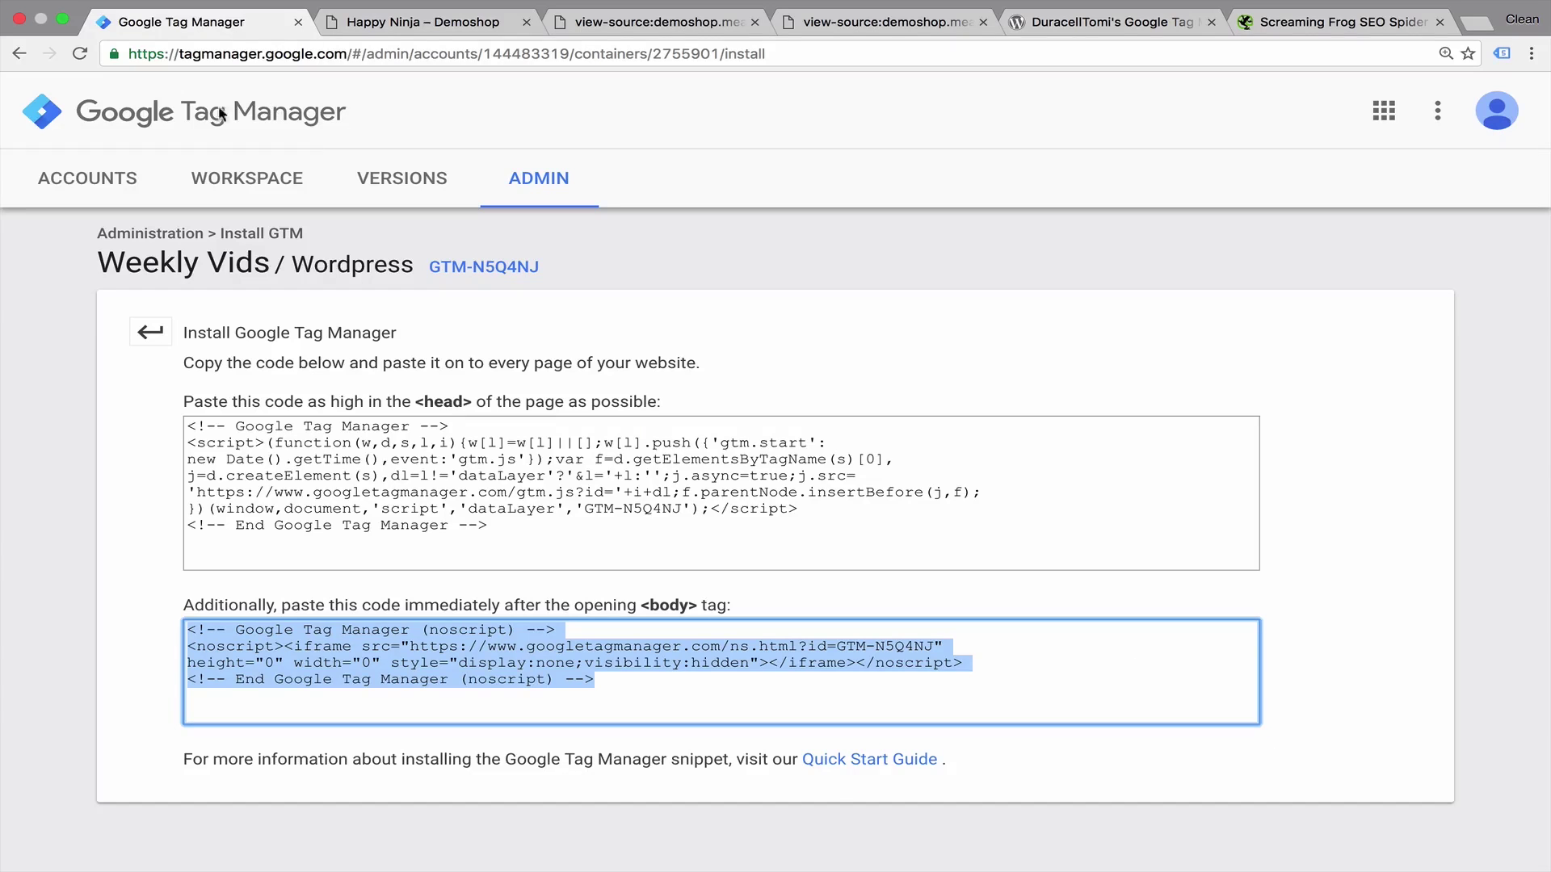
# - Publish the container with version name 'Initiation of GTM' and description 'initiate GTM'
pyautogui.click(250, 181)
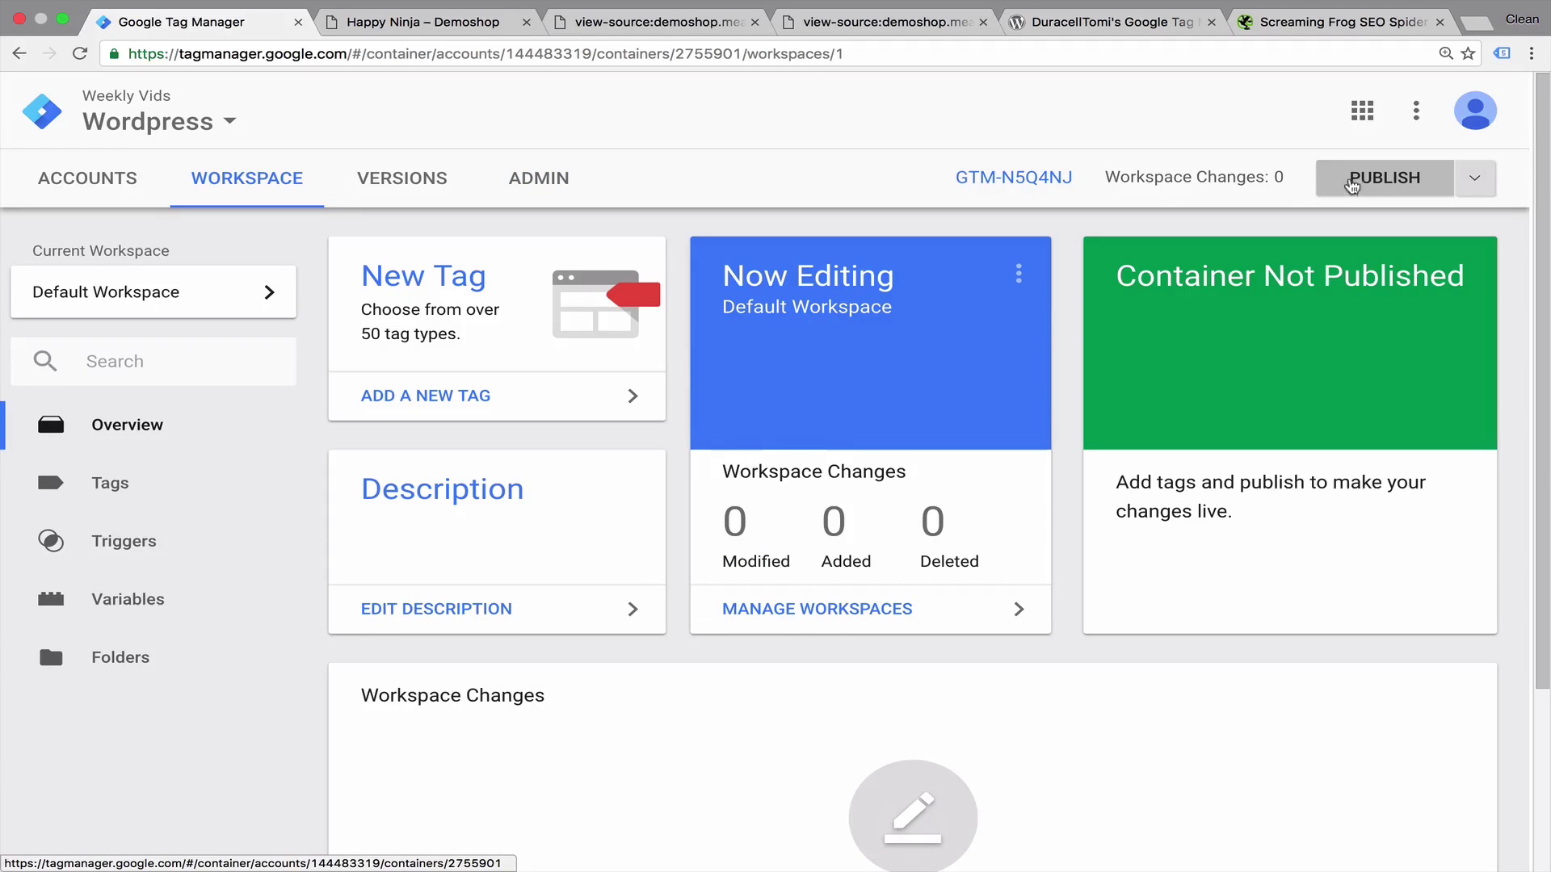
pyautogui.click(1351, 194)
pyautogui.click(1486, 117)
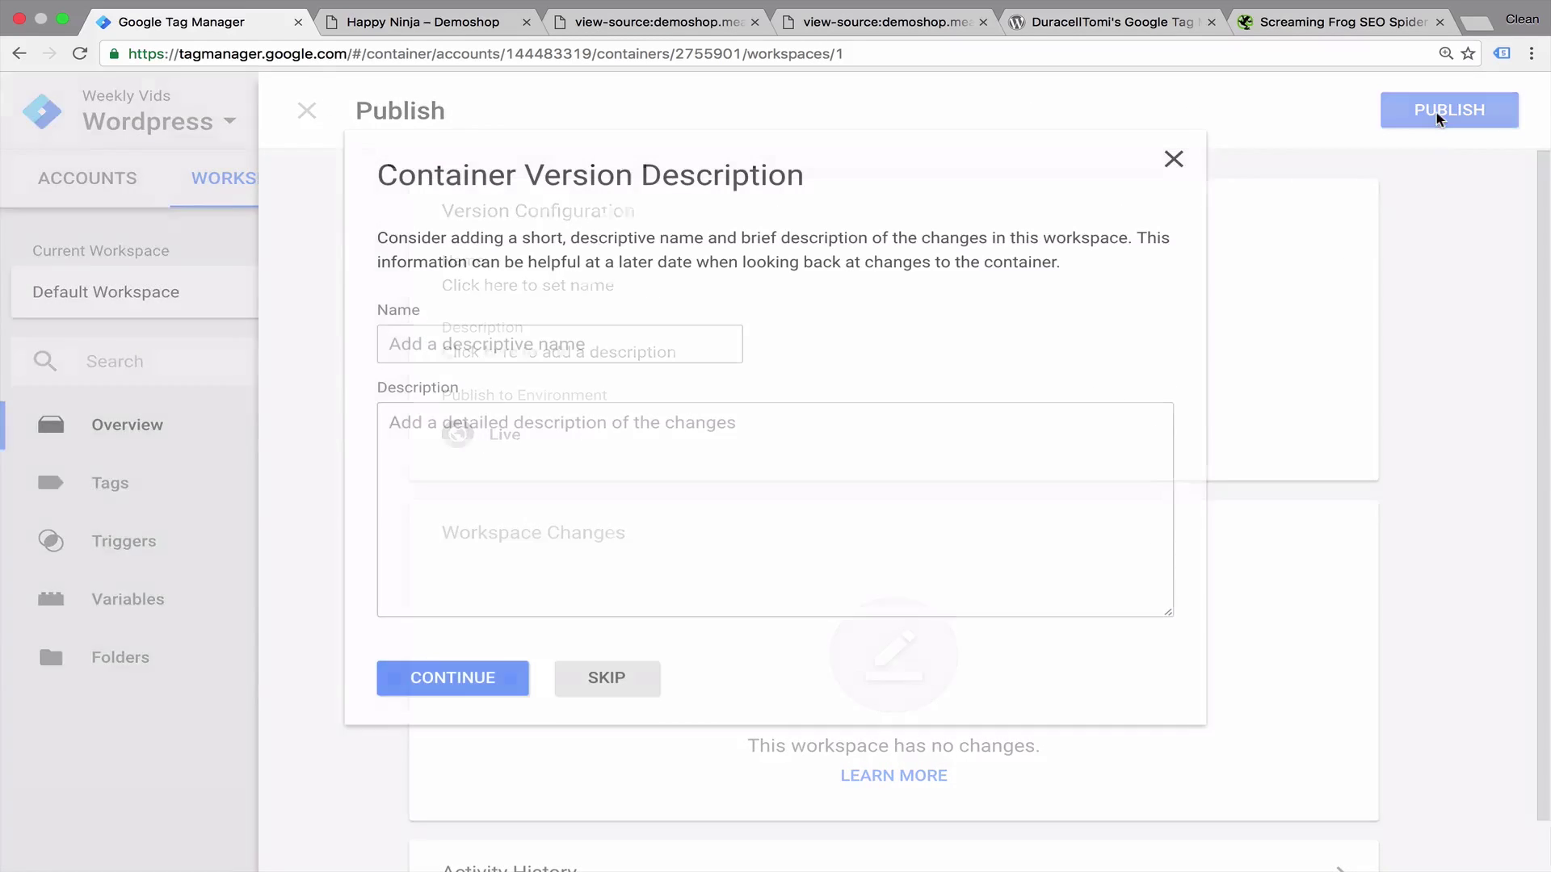
pyautogui.click(617, 341)
pyautogui.write('Initiation of GTM')
pyautogui.click(586, 434)
pyautogui.write('initiate GTM')
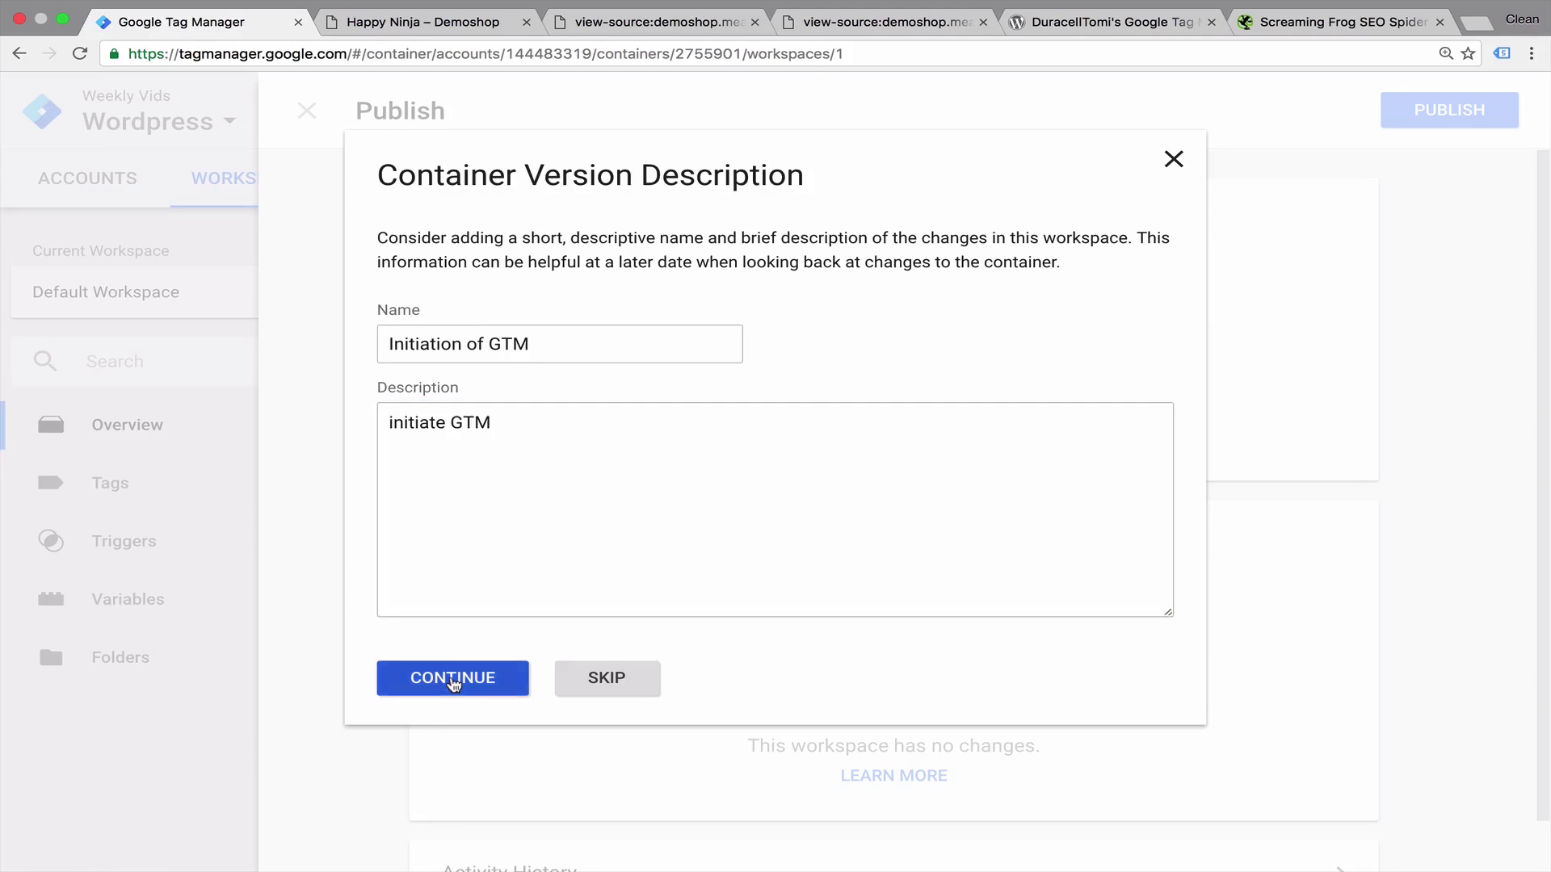
pyautogui.click(453, 678)
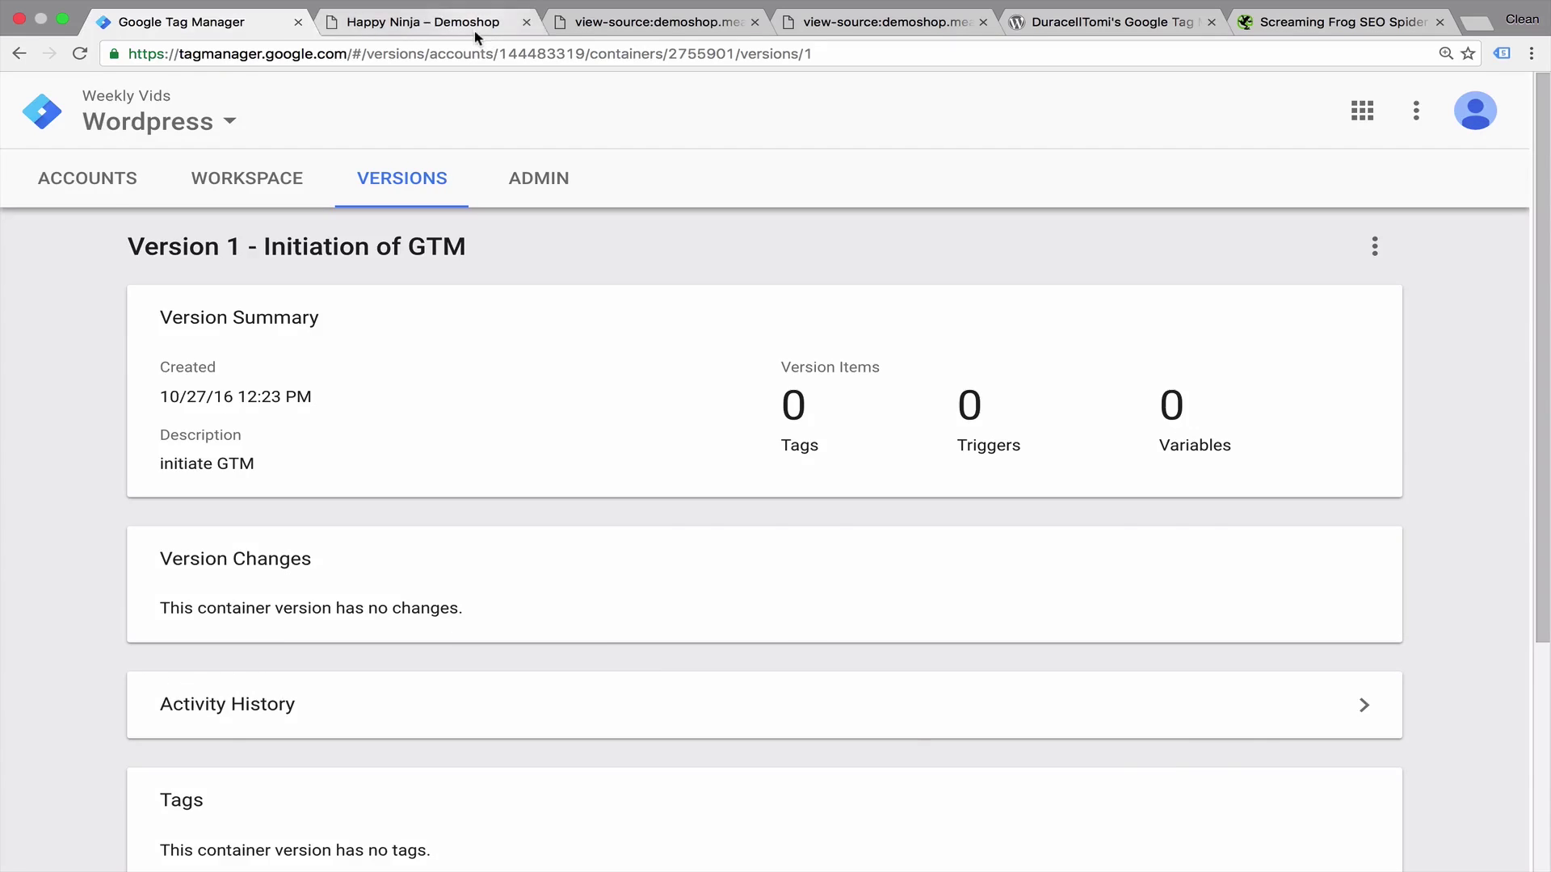
pyautogui.click(476, 24)
# - Reload the Happy Ninja page and confirm Tag Assistant detects container GTM-N5Q4NJ
pyautogui.hotkey('ctrl', 'r')
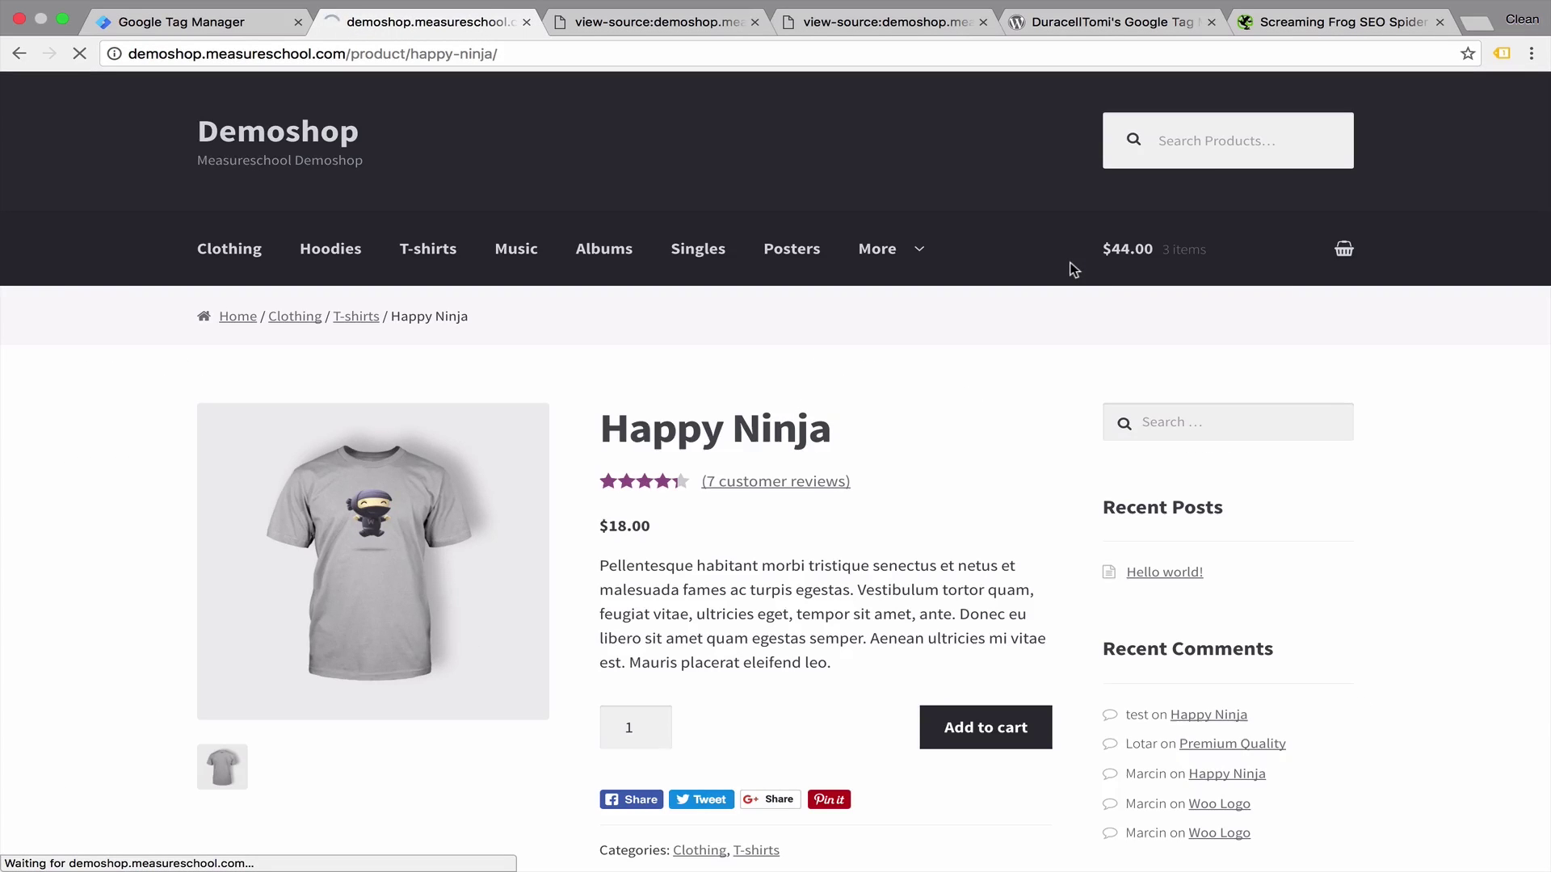
pyautogui.click(1502, 55)
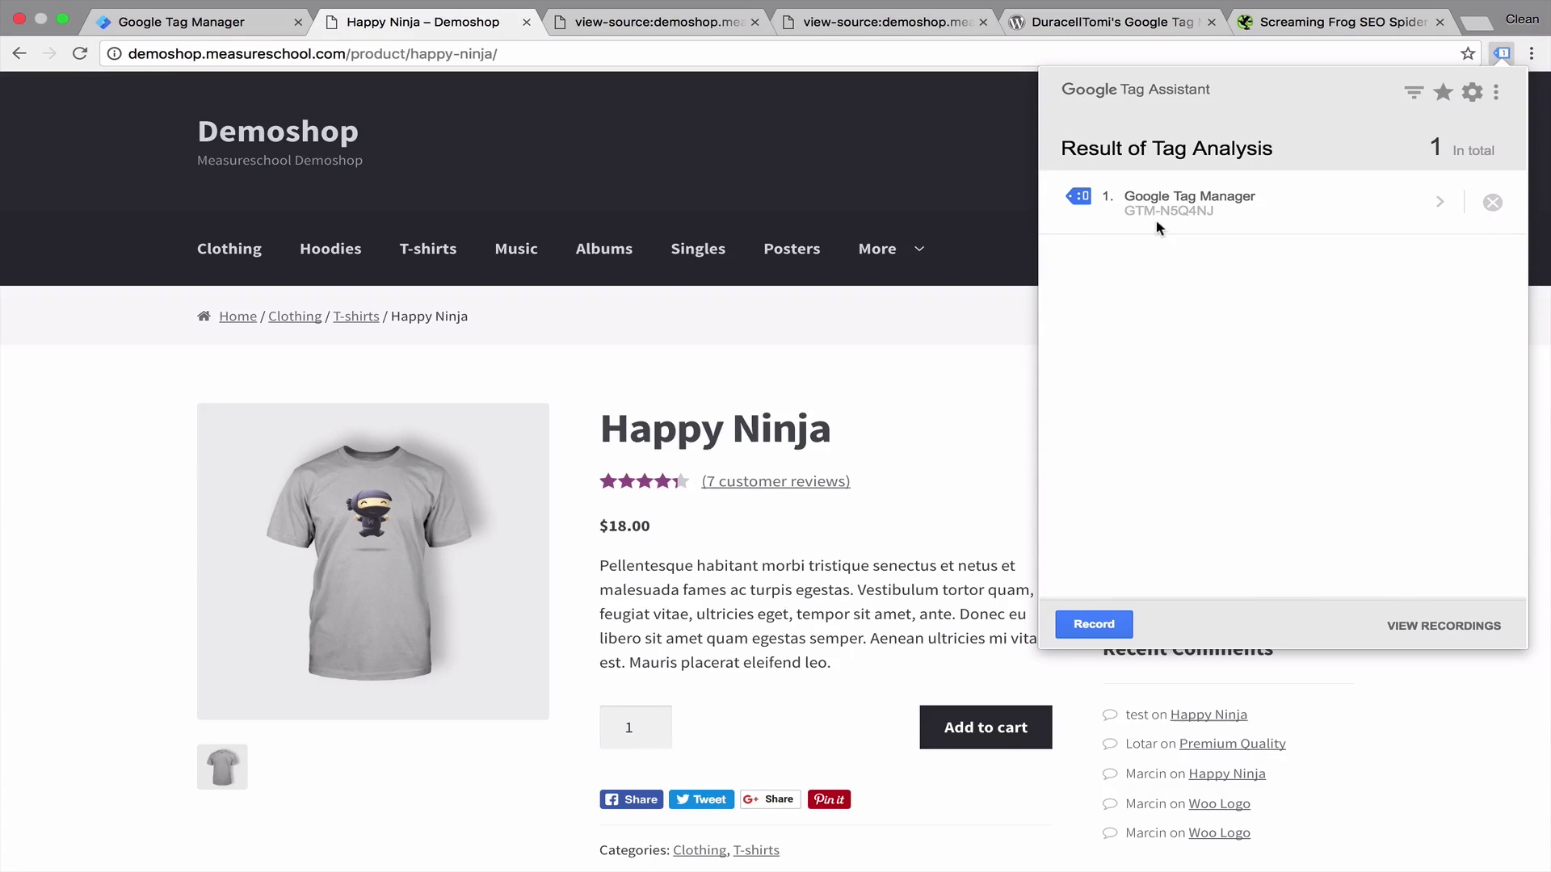
pyautogui.click(824, 373)
pyautogui.scroll(-1, 825, 373)
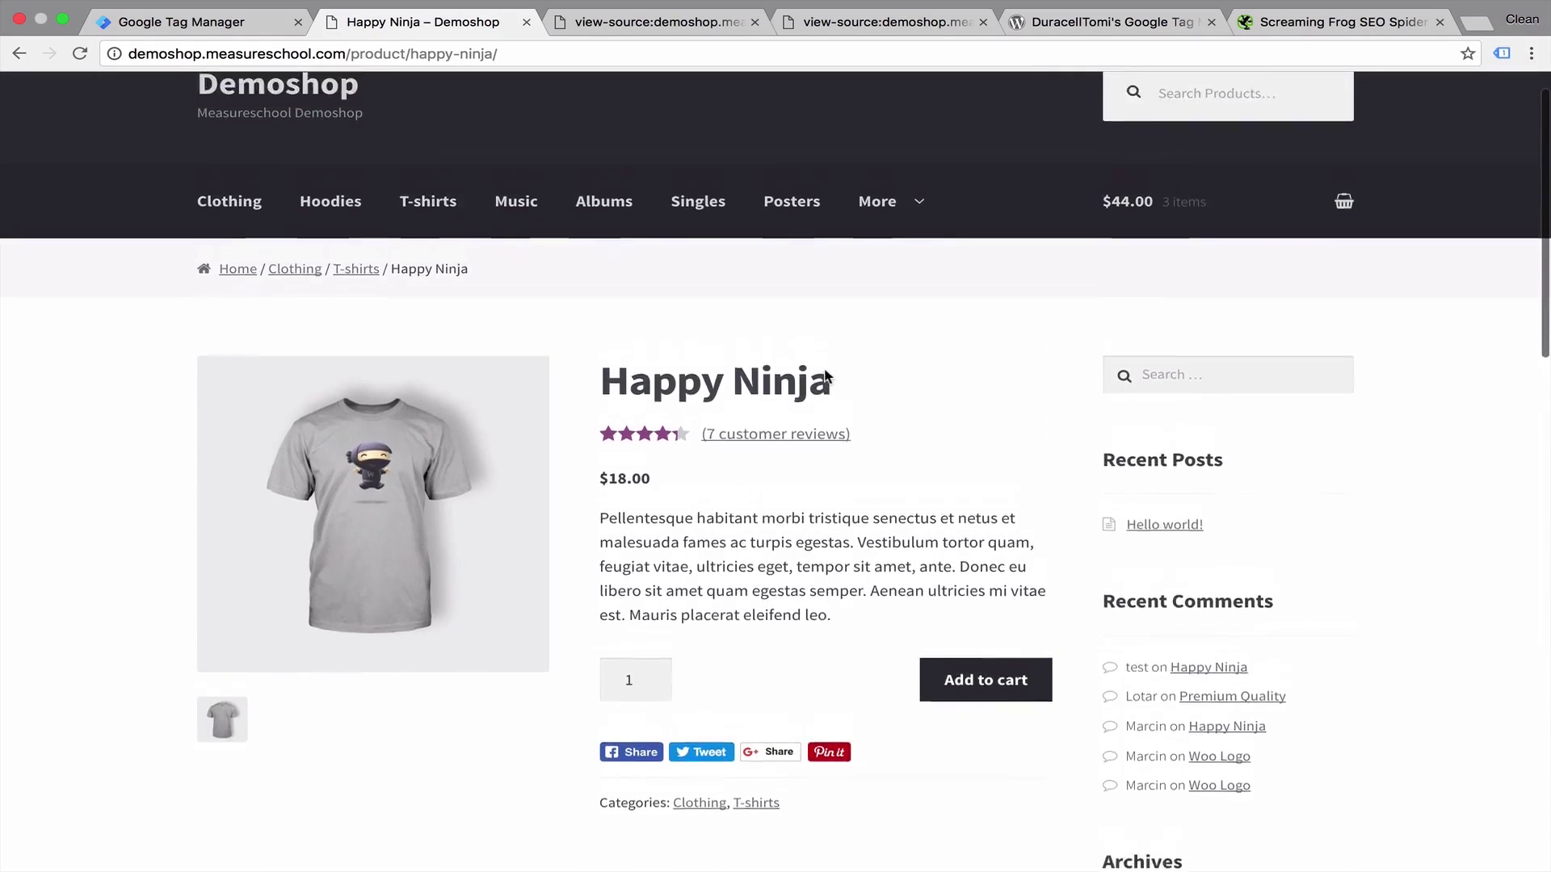
pyautogui.scroll(1, 824, 372)
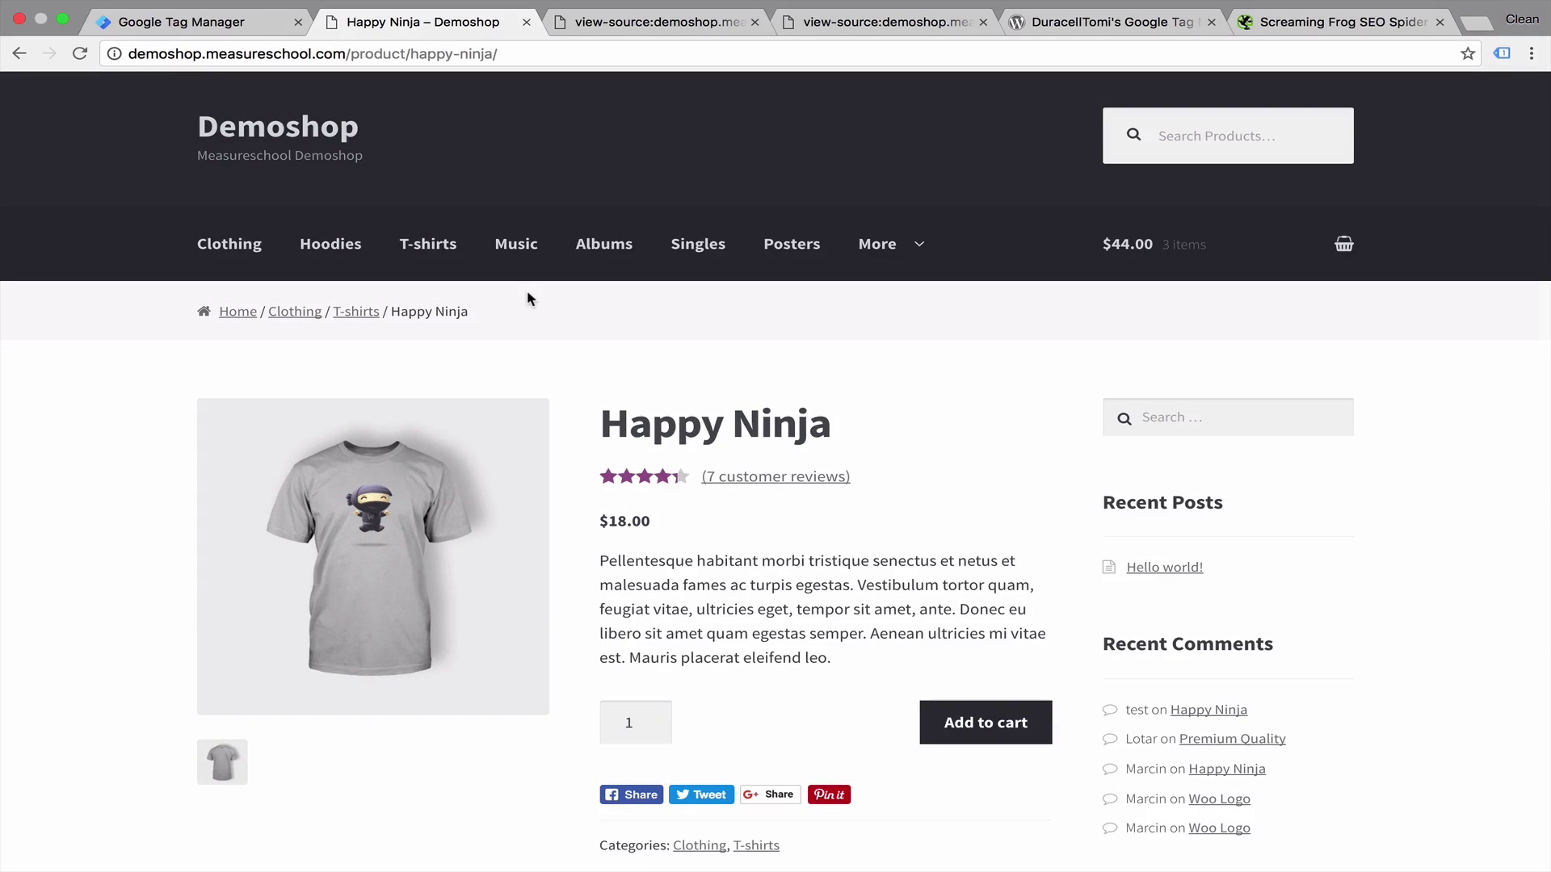
# - Start GTM preview mode and browse the T-shirts and Singles pages, where no tags fire
pyautogui.click(202, 23)
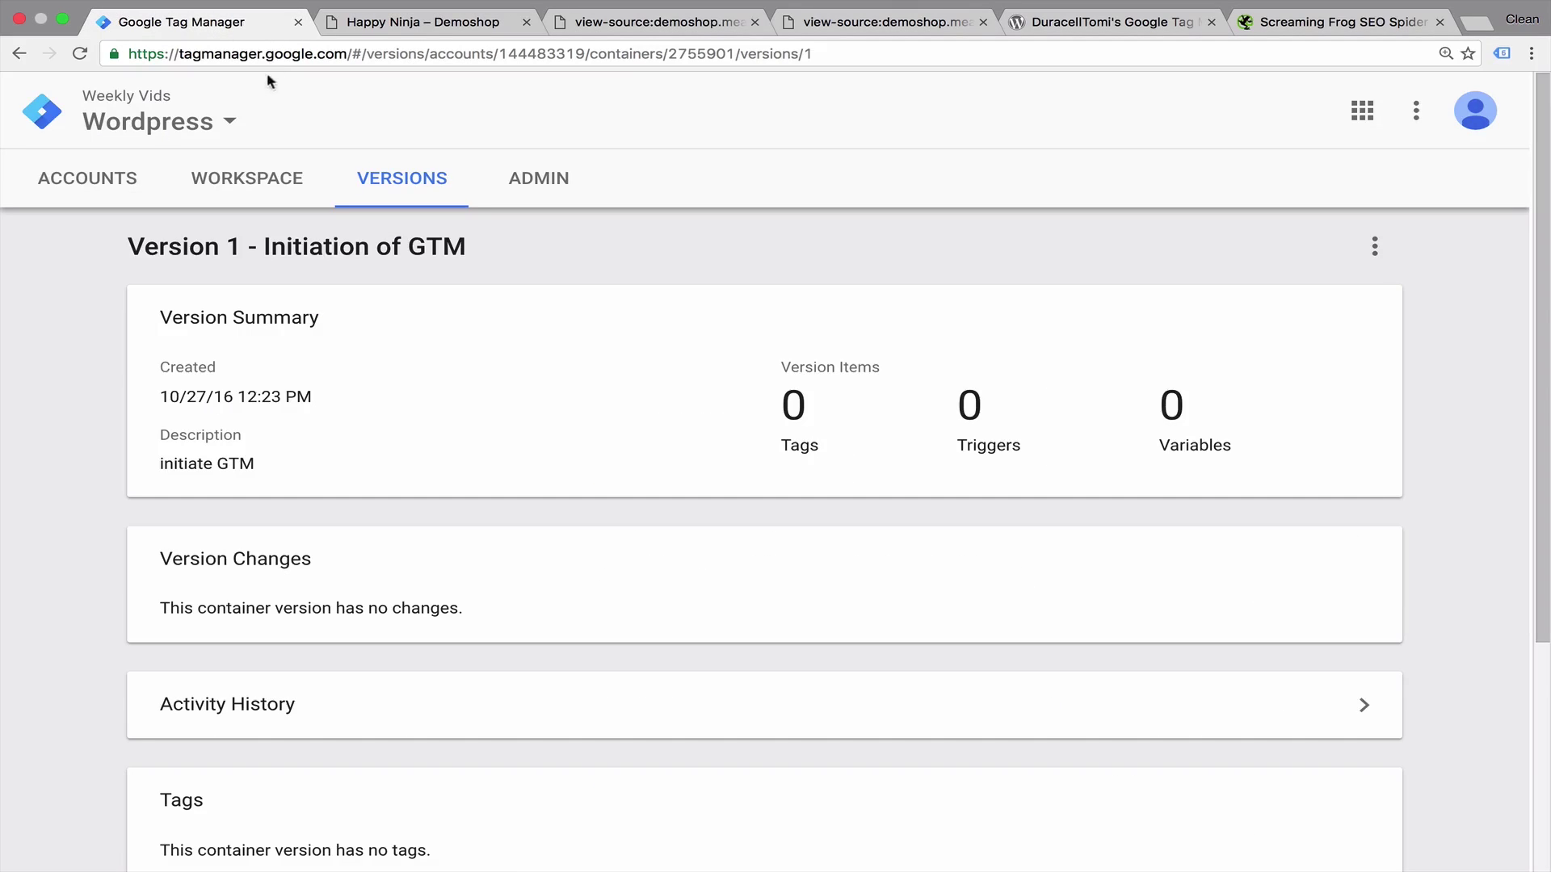
pyautogui.click(321, 186)
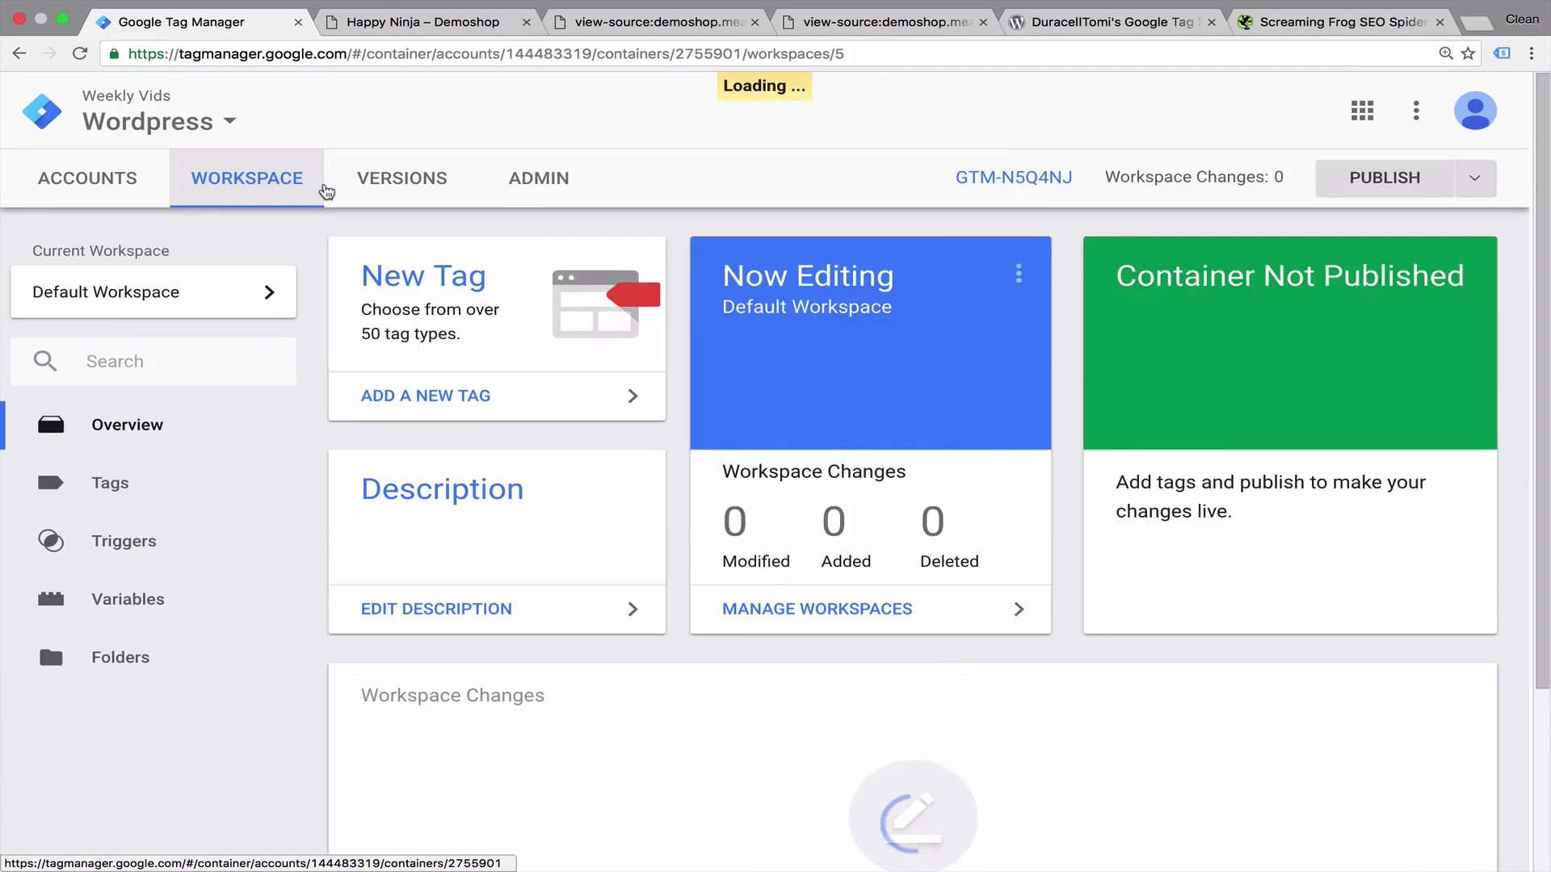
pyautogui.click(1483, 182)
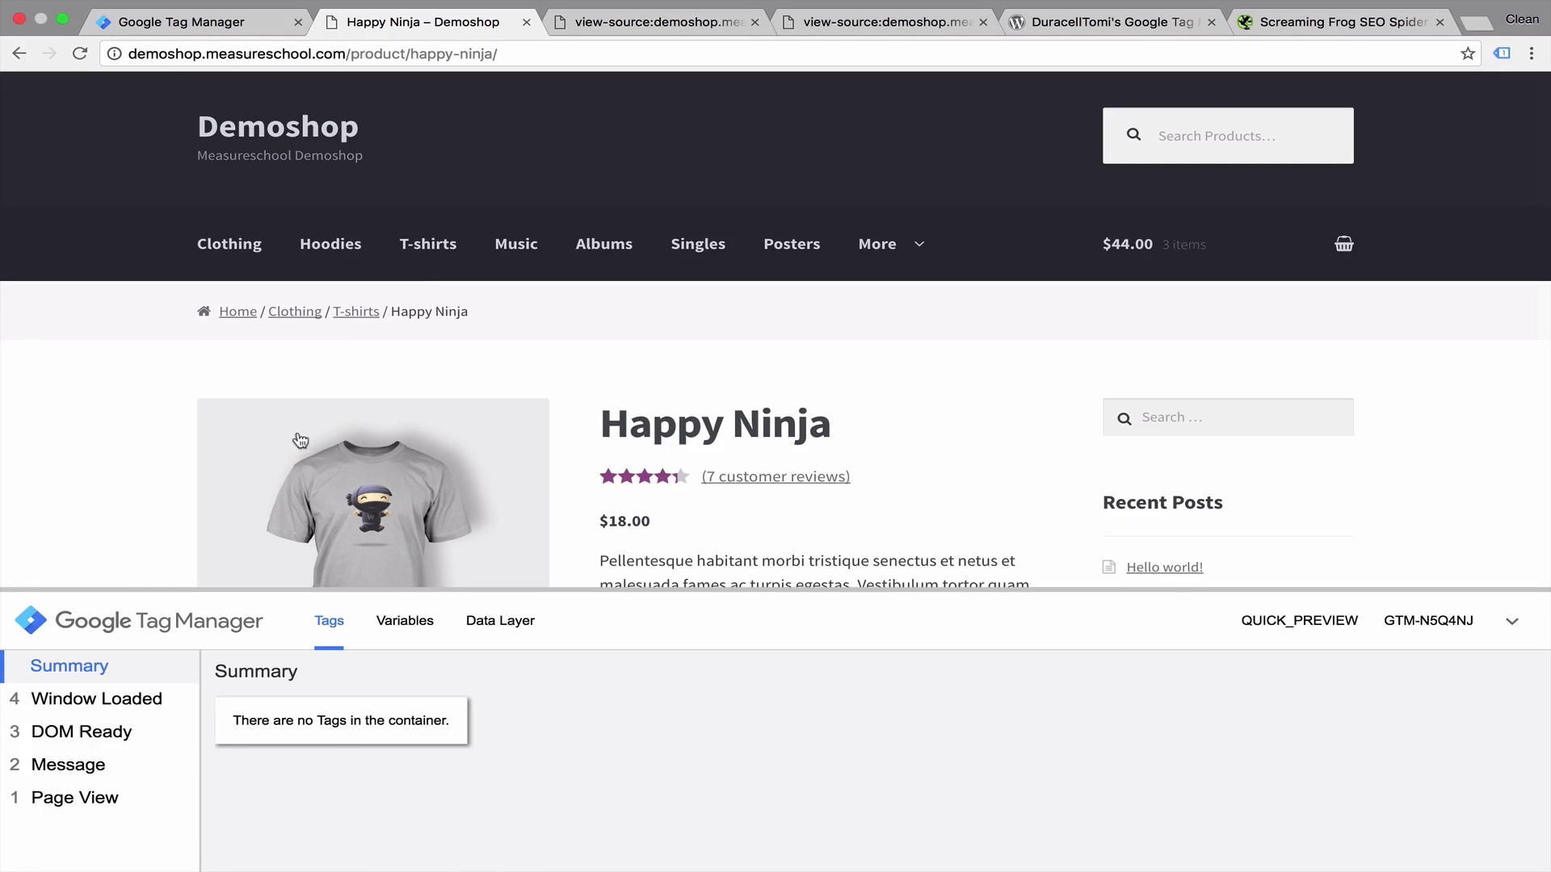
pyautogui.click(435, 255)
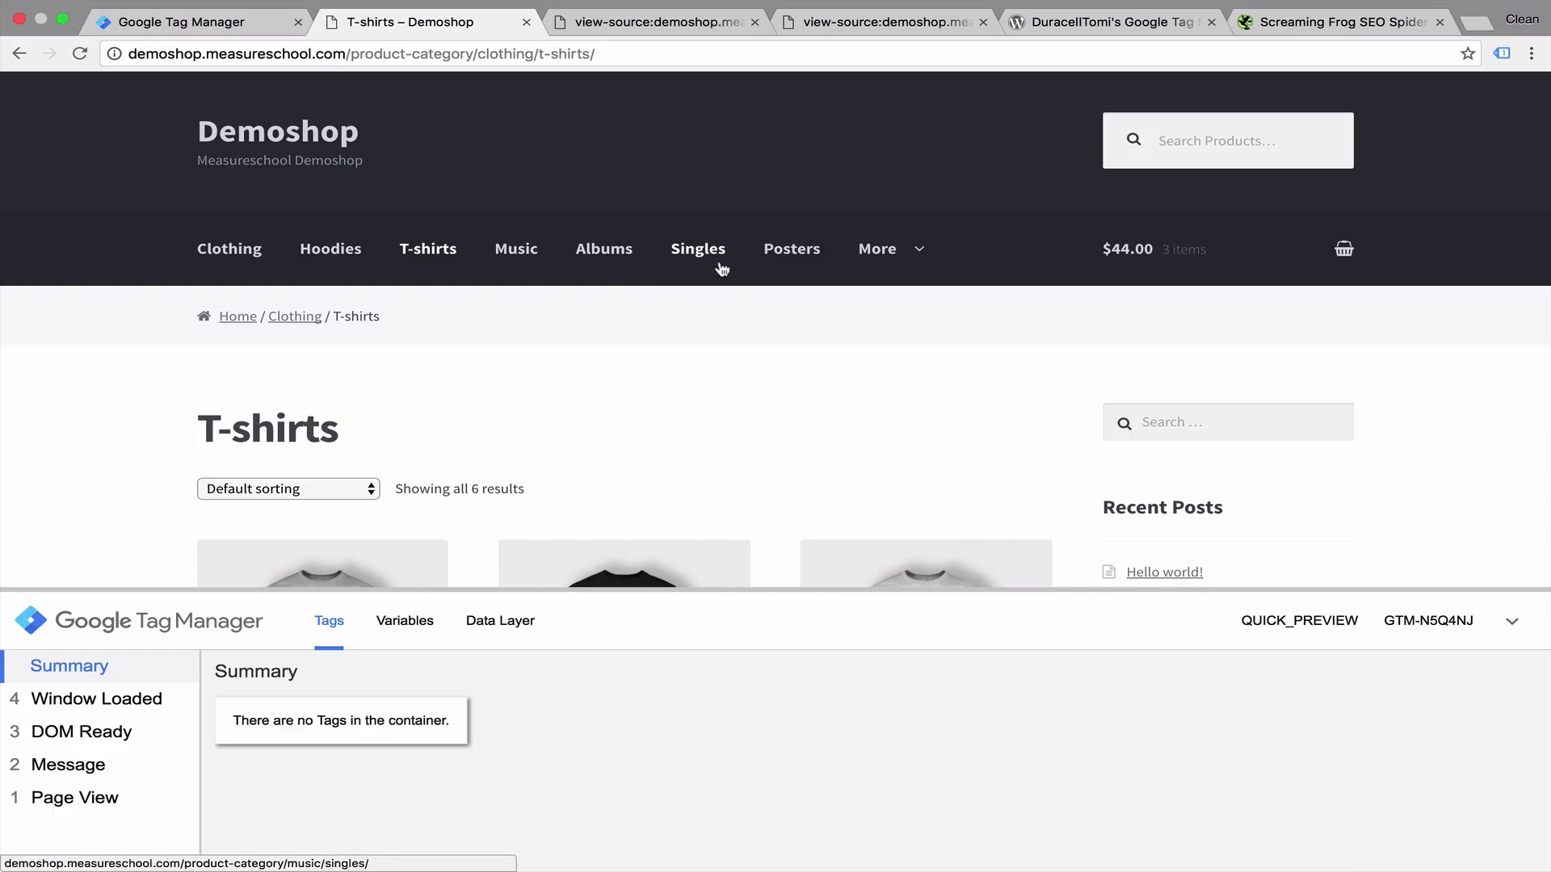
pyautogui.click(702, 253)
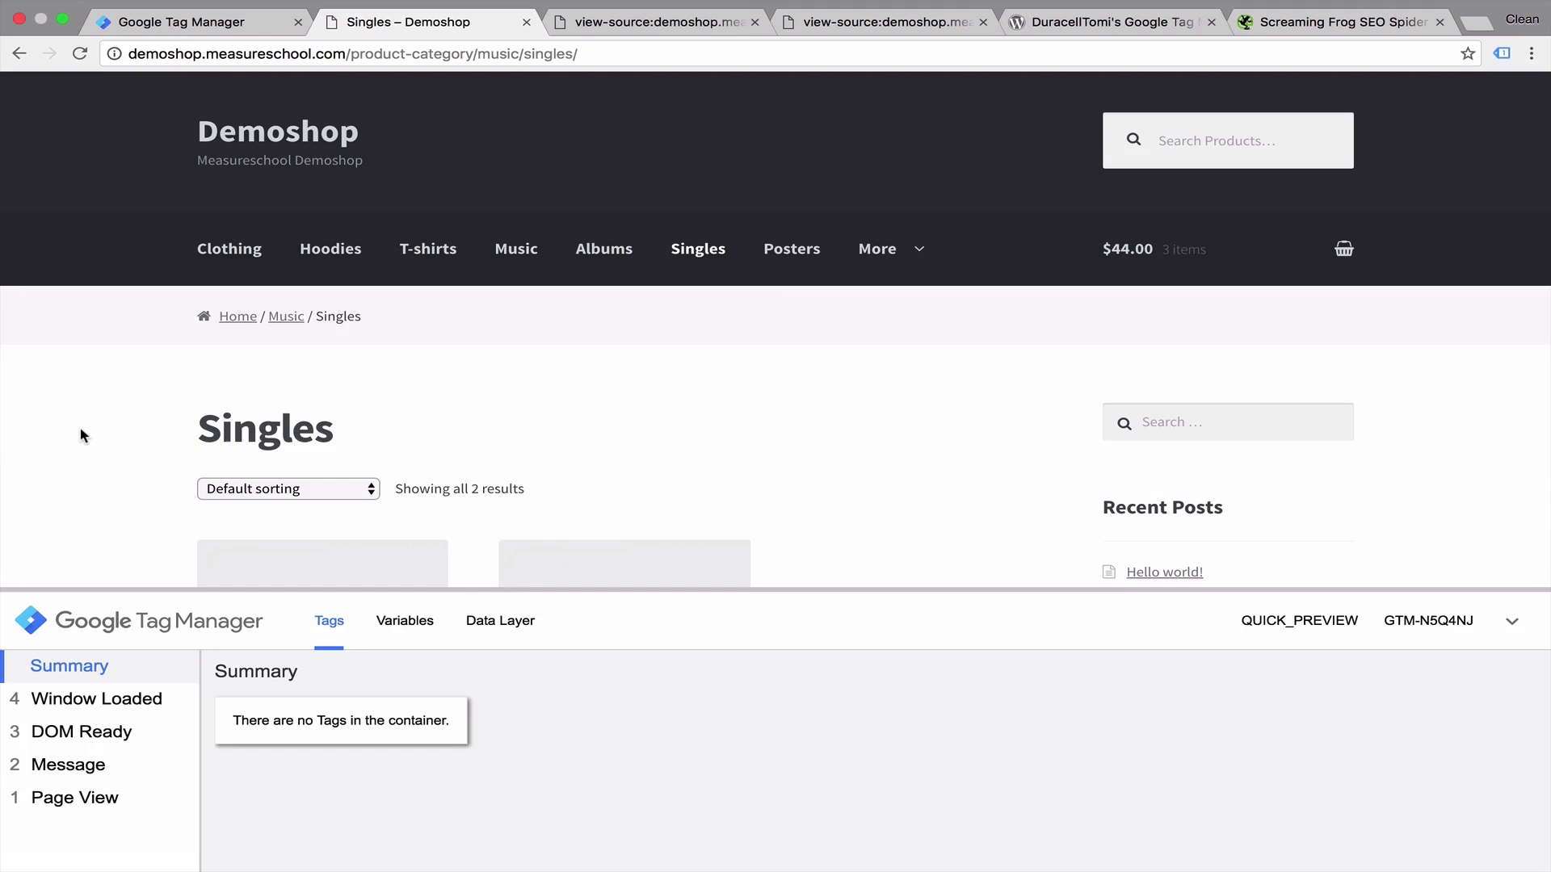
pyautogui.click(1347, 34)
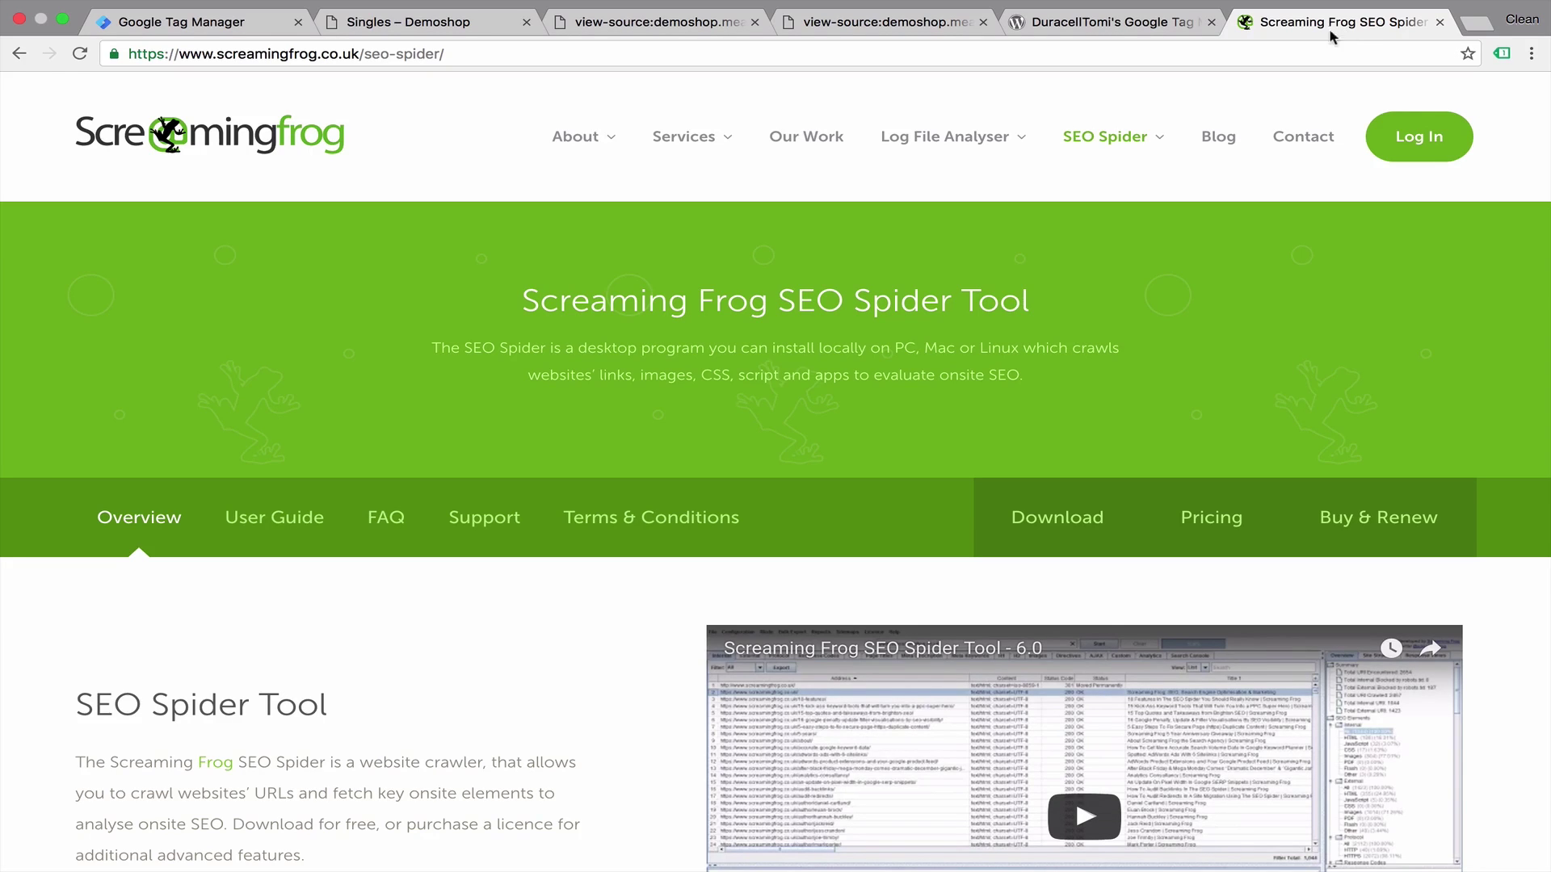
# - Return to the Singles – Demoshop page showing the Tag Manager preview panel
pyautogui.click(459, 32)
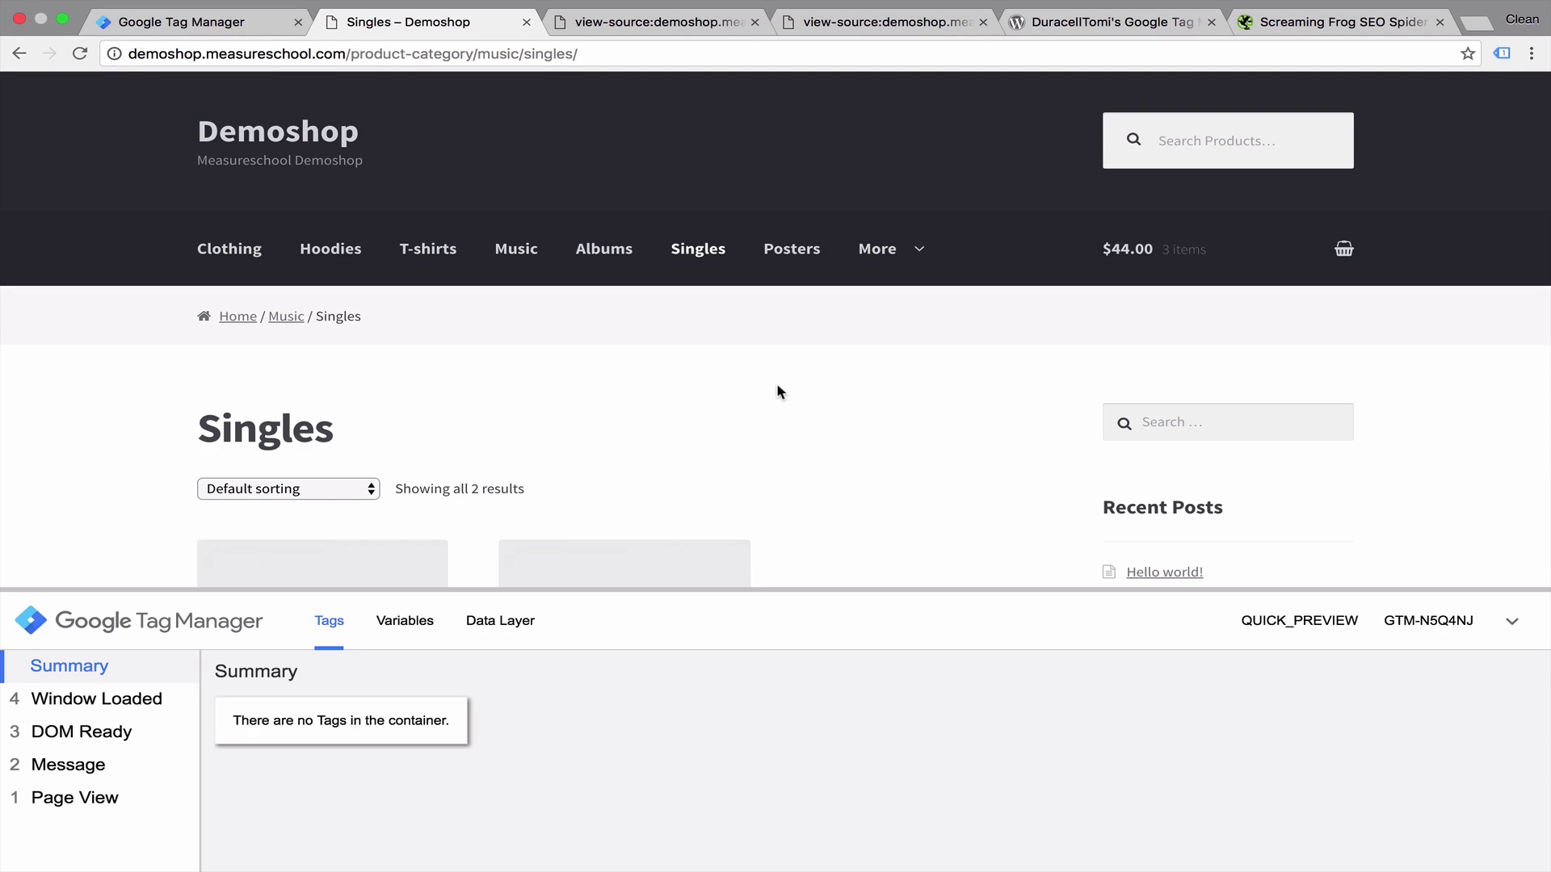
# - Bring up the WordPress.org page for DuracellTomi's Google Tag Manager for WordPress plugin
pyautogui.click(1086, 32)
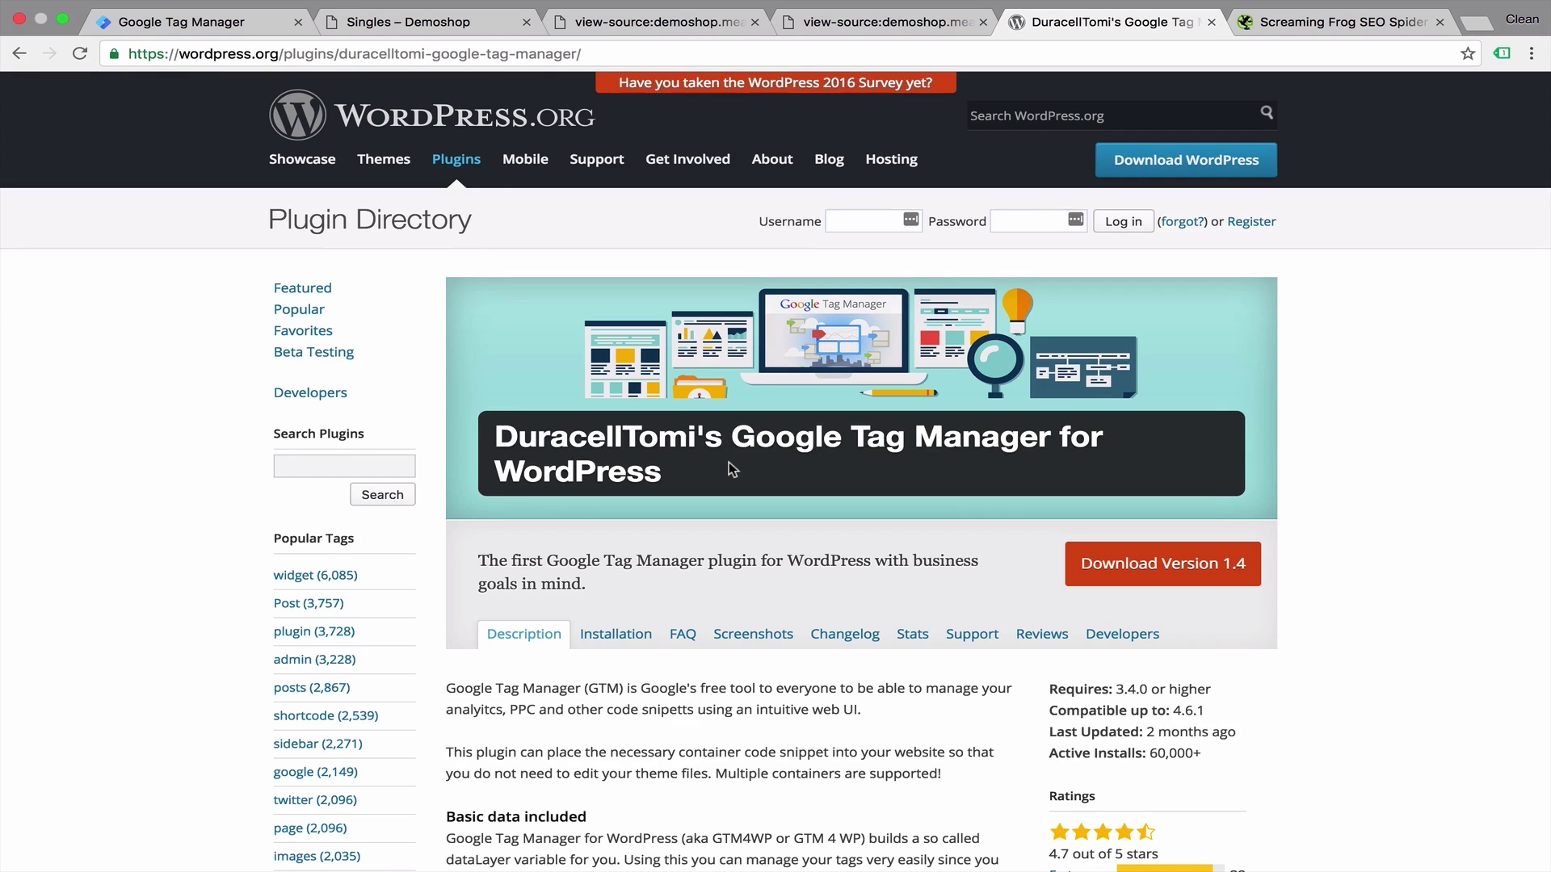
# - Reopen the GTM-N5Q4NJ install snippets, then return to the Demoshop Singles preview page via the plugin page
pyautogui.click(217, 30)
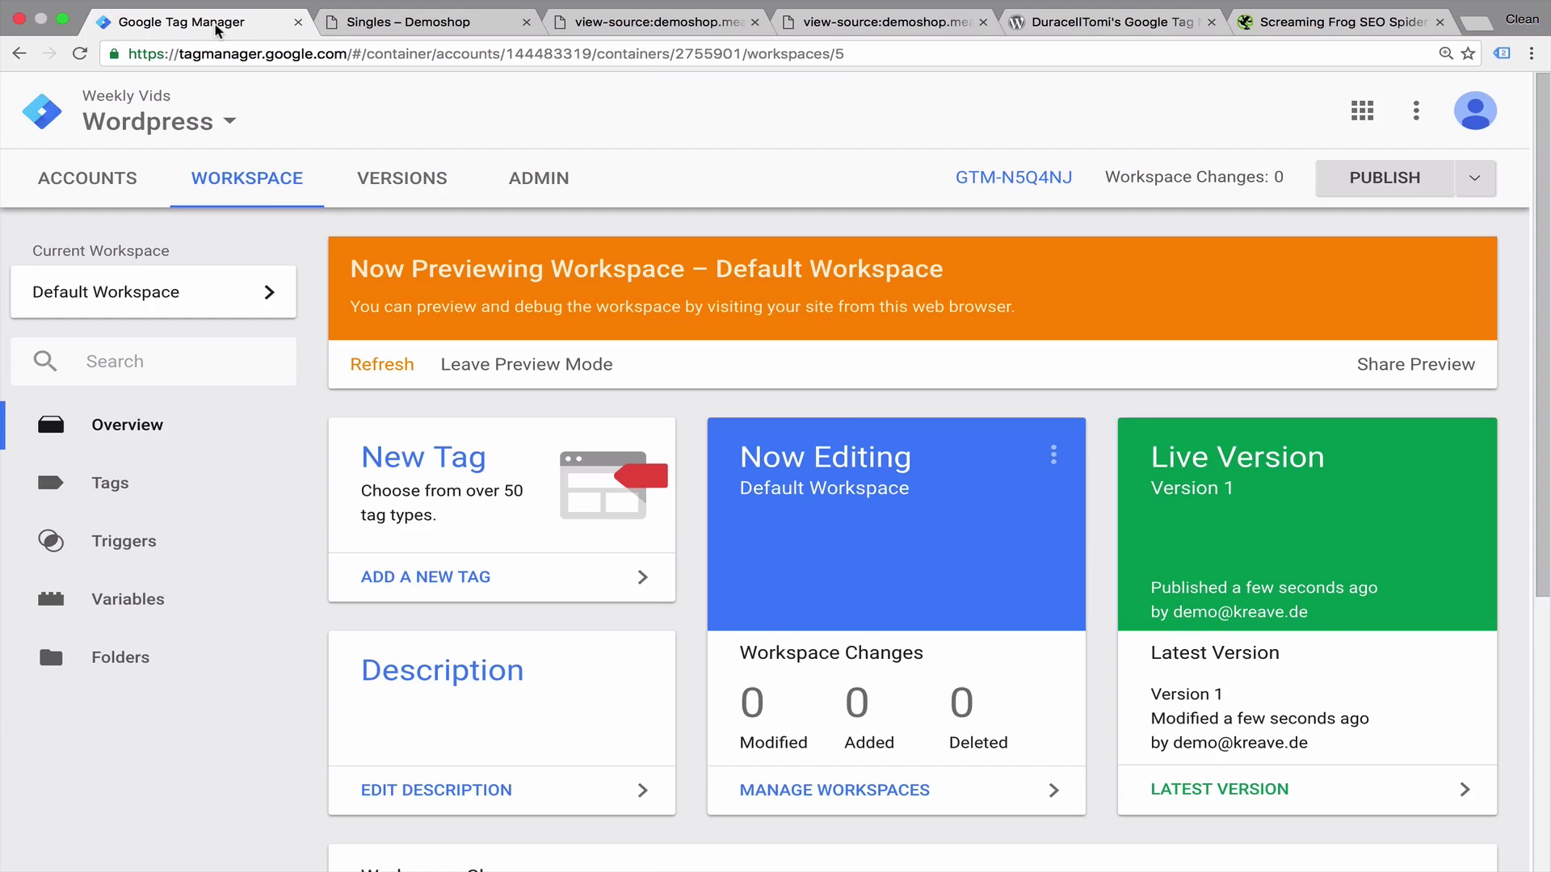
pyautogui.click(1062, 177)
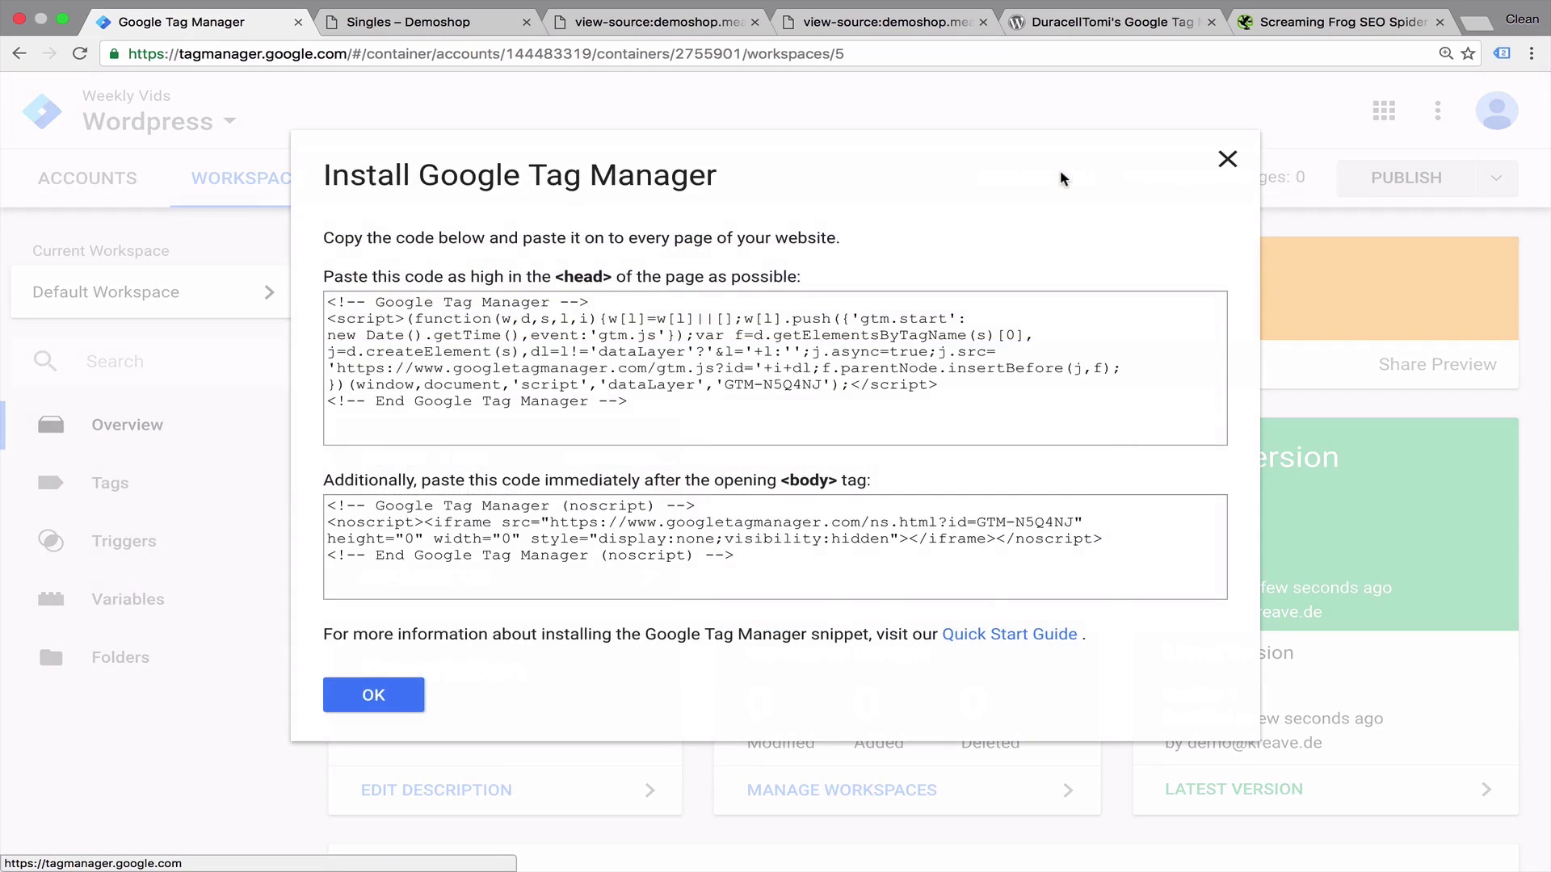
pyautogui.click(1086, 22)
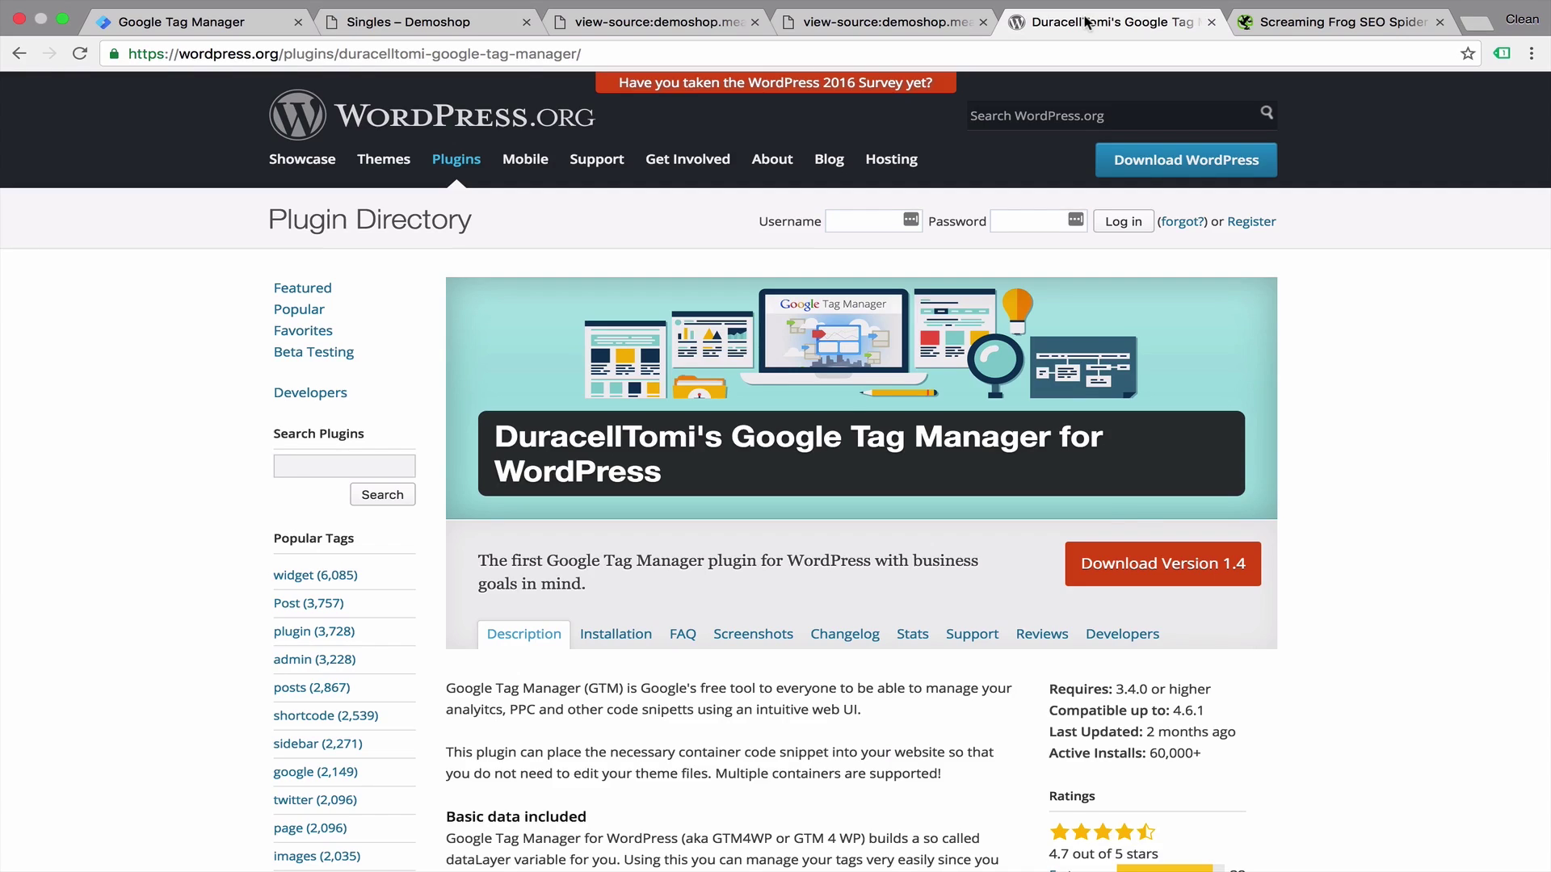
pyautogui.click(390, 23)
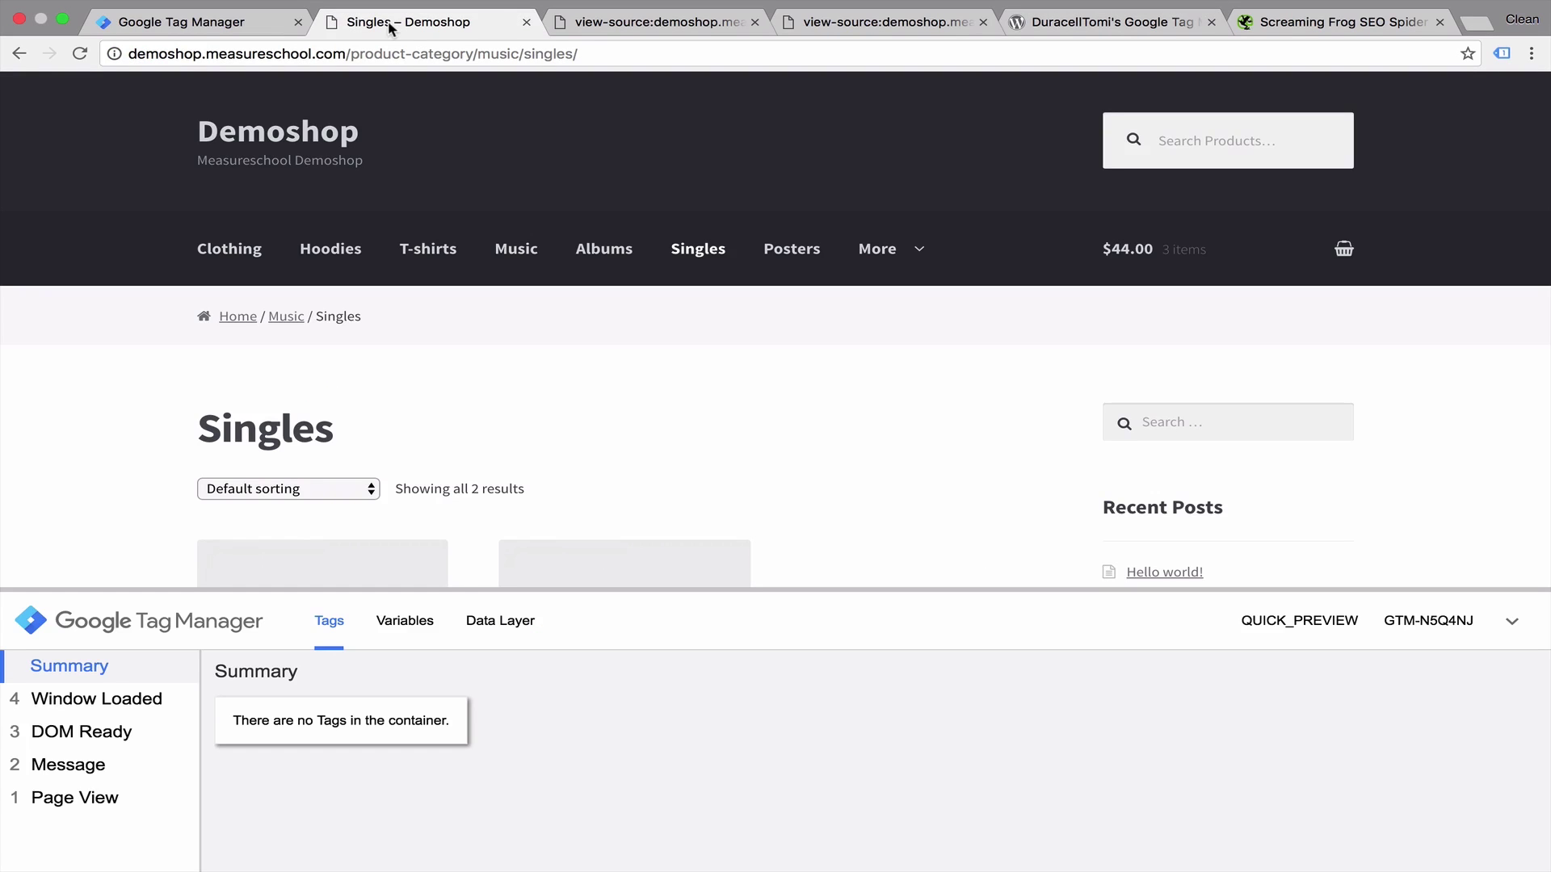